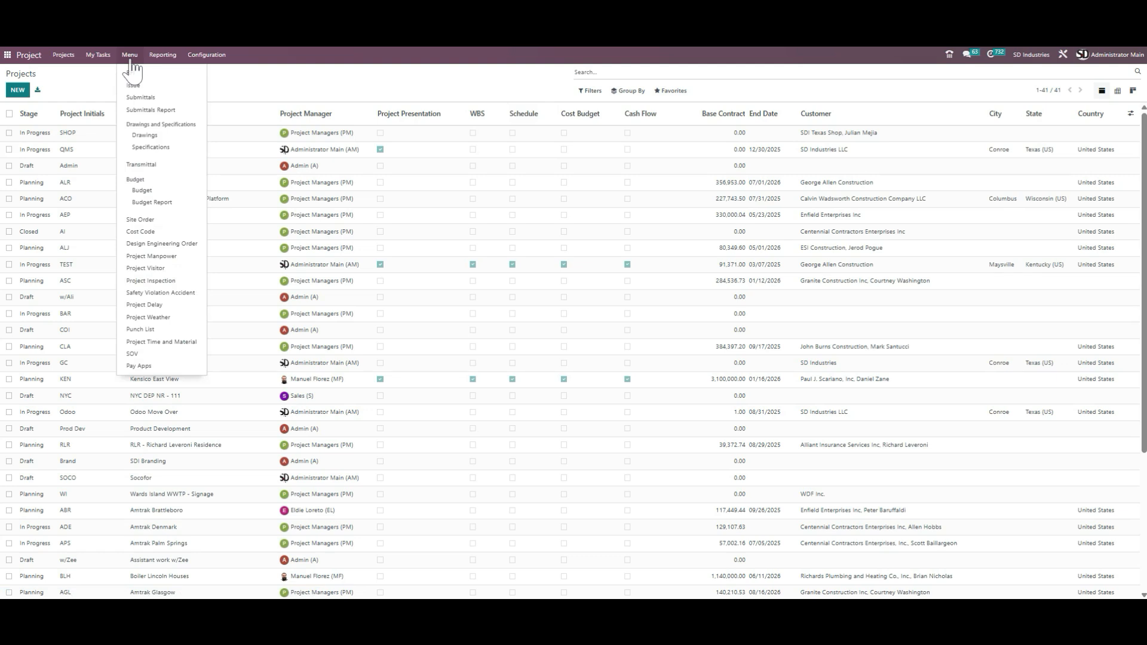
Step: Create a new site order and assign the responsible employee
{"action": "left_click", "coordinate": [163, 220]}
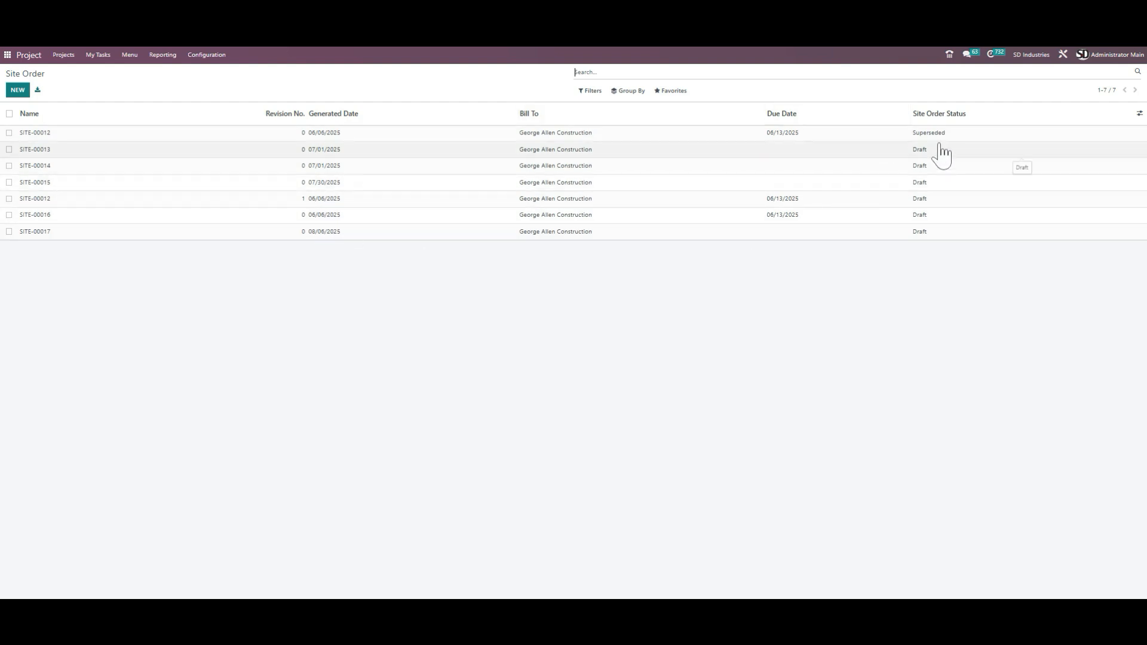
{"action": "left_click", "coordinate": [18, 91]}
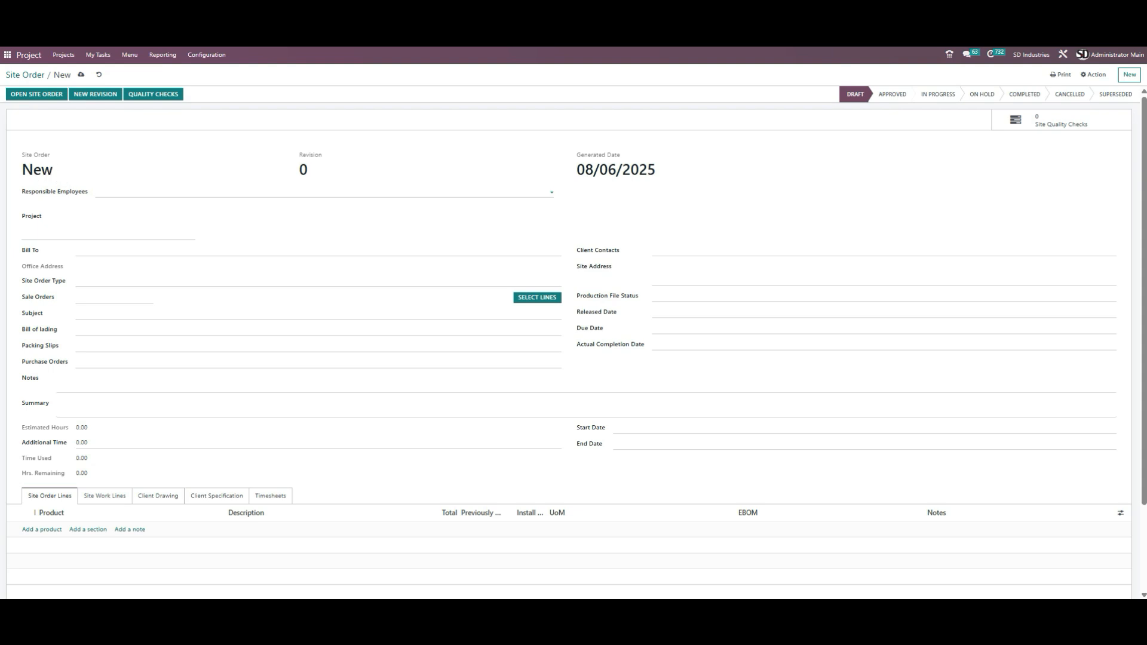
{"action": "left_click_drag", "start_coordinate": [56, 172], "coordinate": [20, 174]}
{"action": "left_click", "coordinate": [143, 192]}
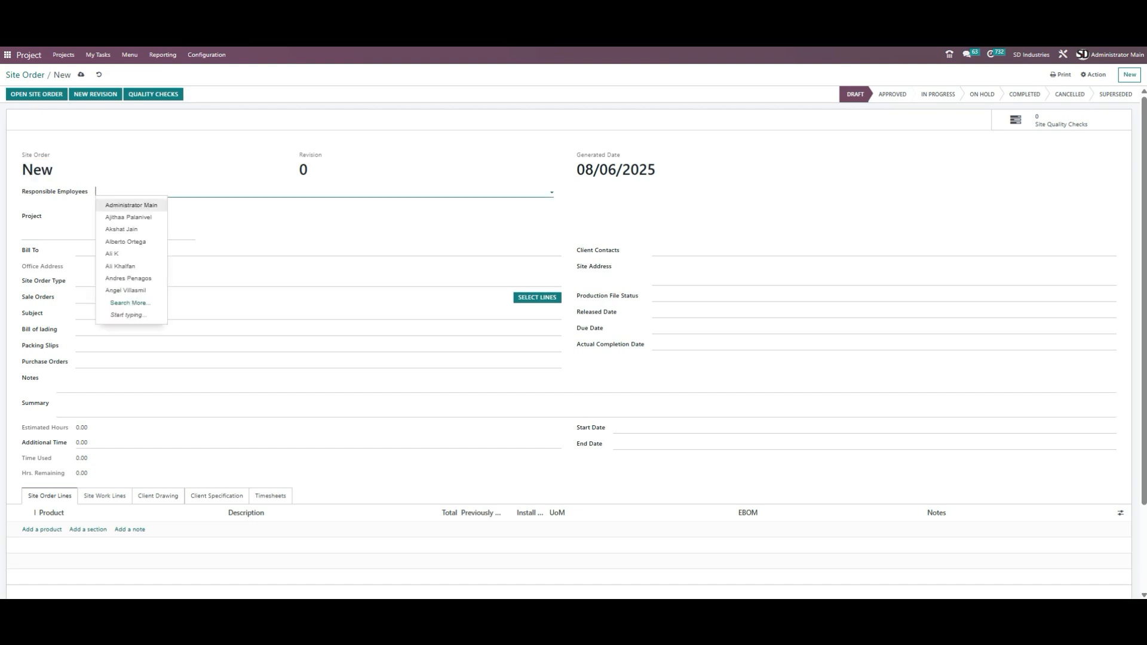
{"action": "type", "text": "yash"}
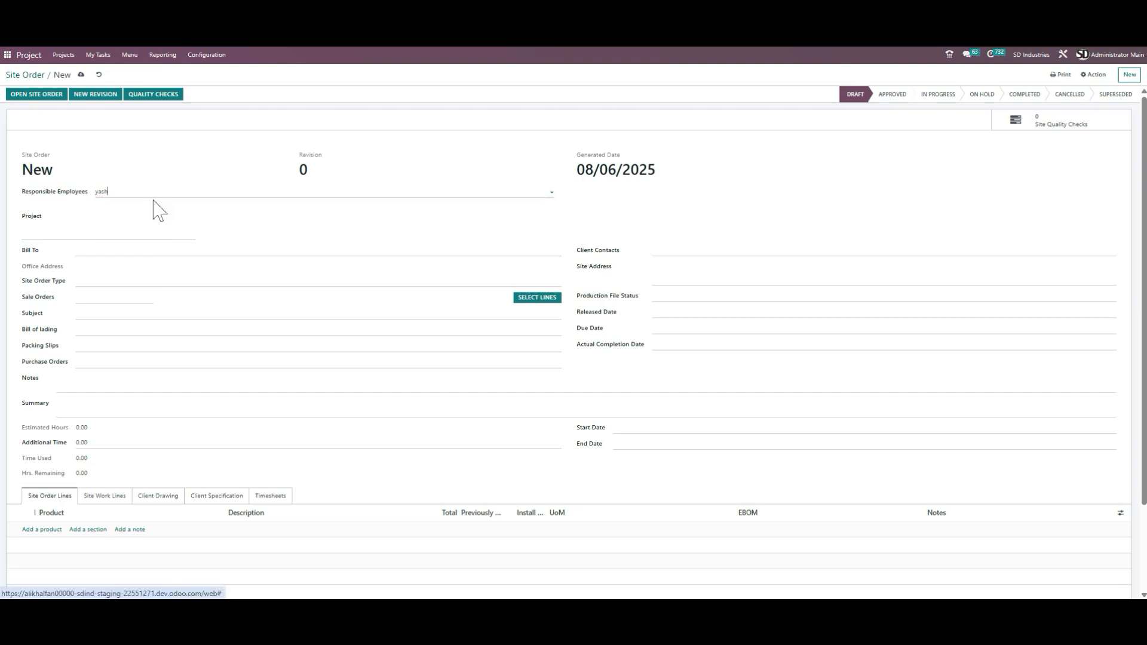
{"action": "left_click", "coordinate": [153, 201]}
Step: Set the site order's project to (TEST) AMA and its type to Survey
{"action": "left_click", "coordinate": [133, 232]}
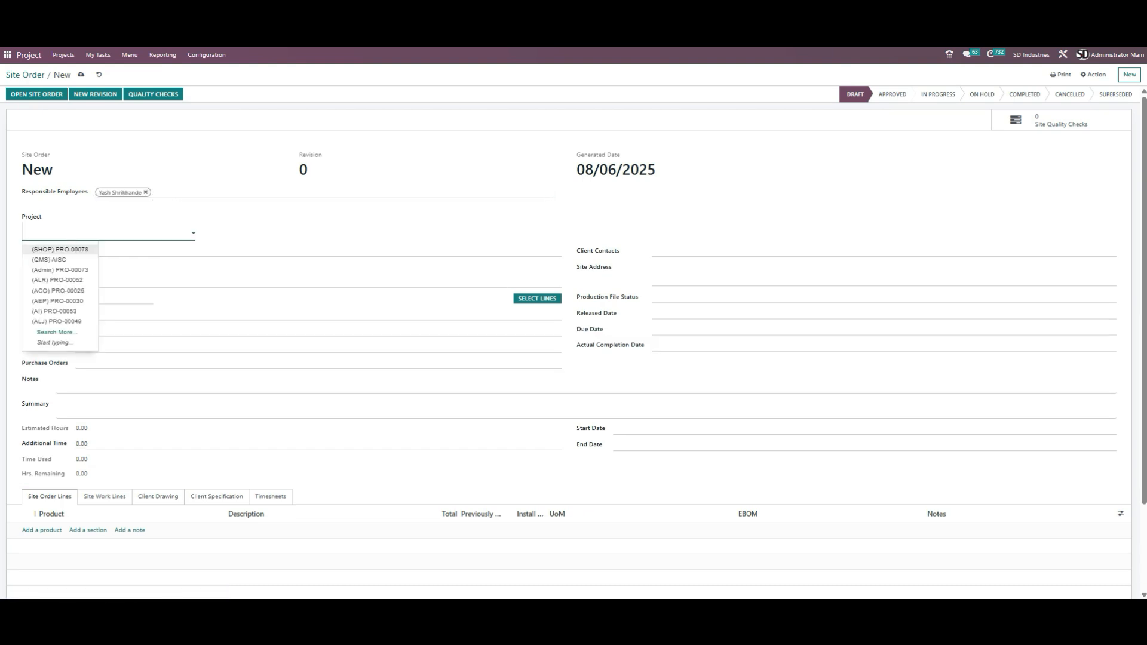
{"action": "type", "text": "t"}
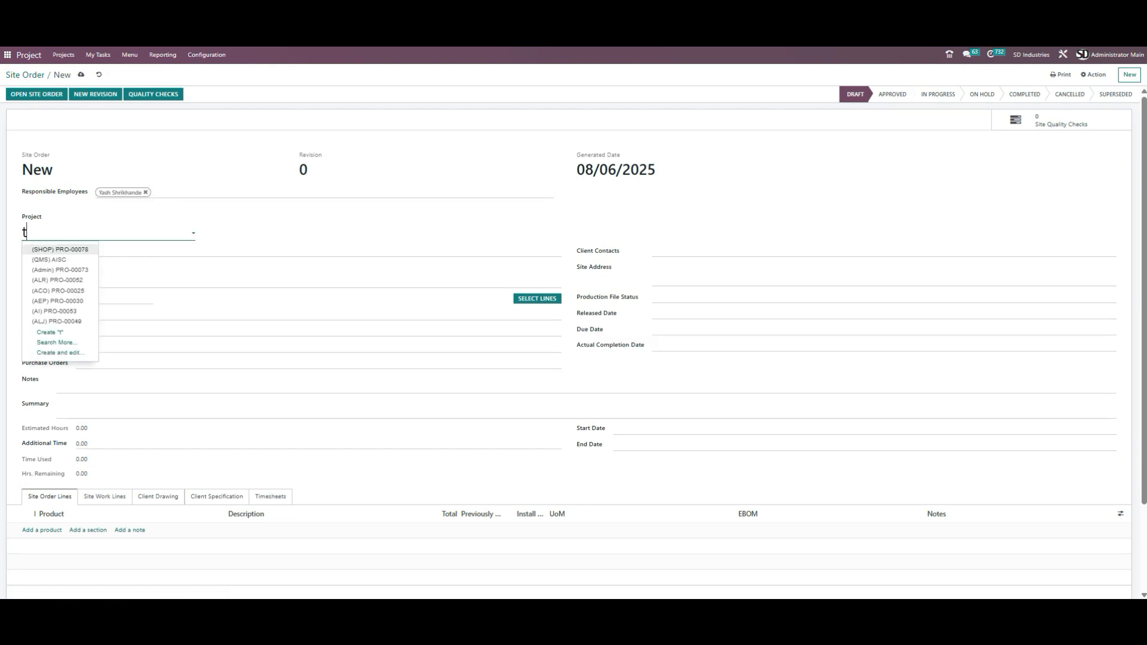
{"action": "type", "text": "est"}
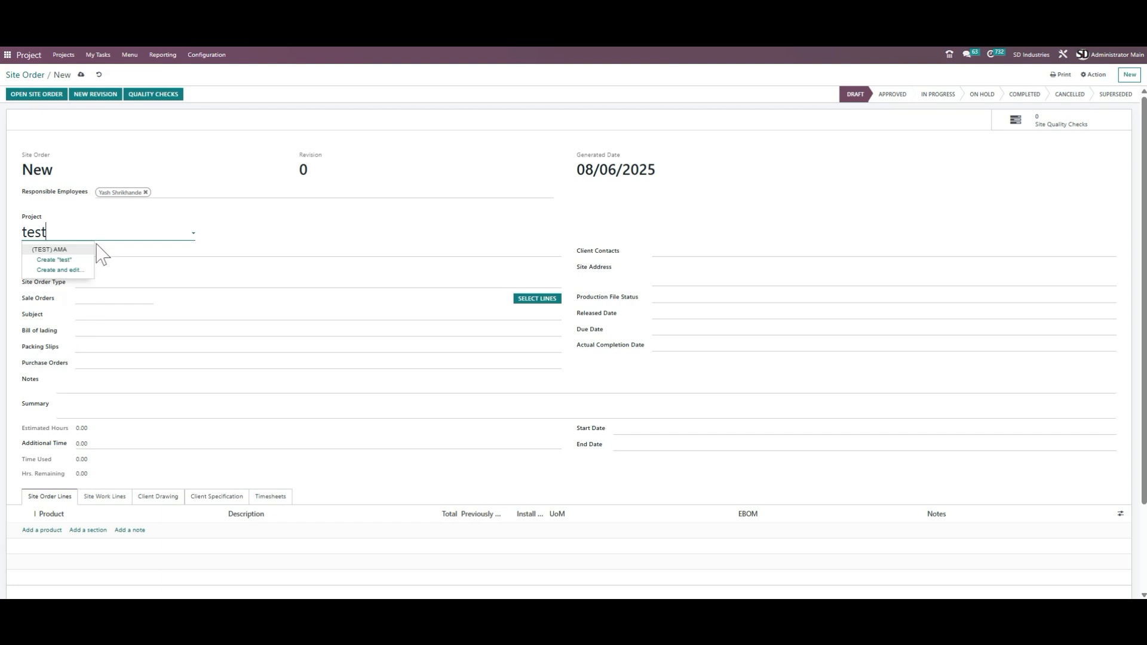
{"action": "left_click", "coordinate": [87, 250]}
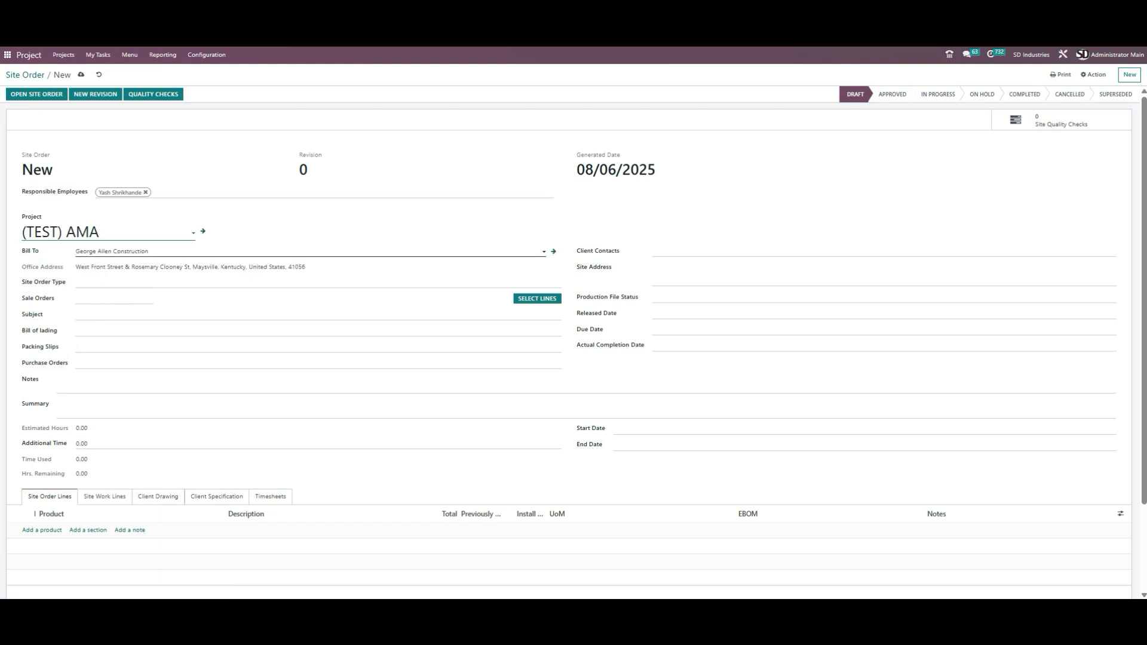
{"action": "left_click", "coordinate": [144, 281]}
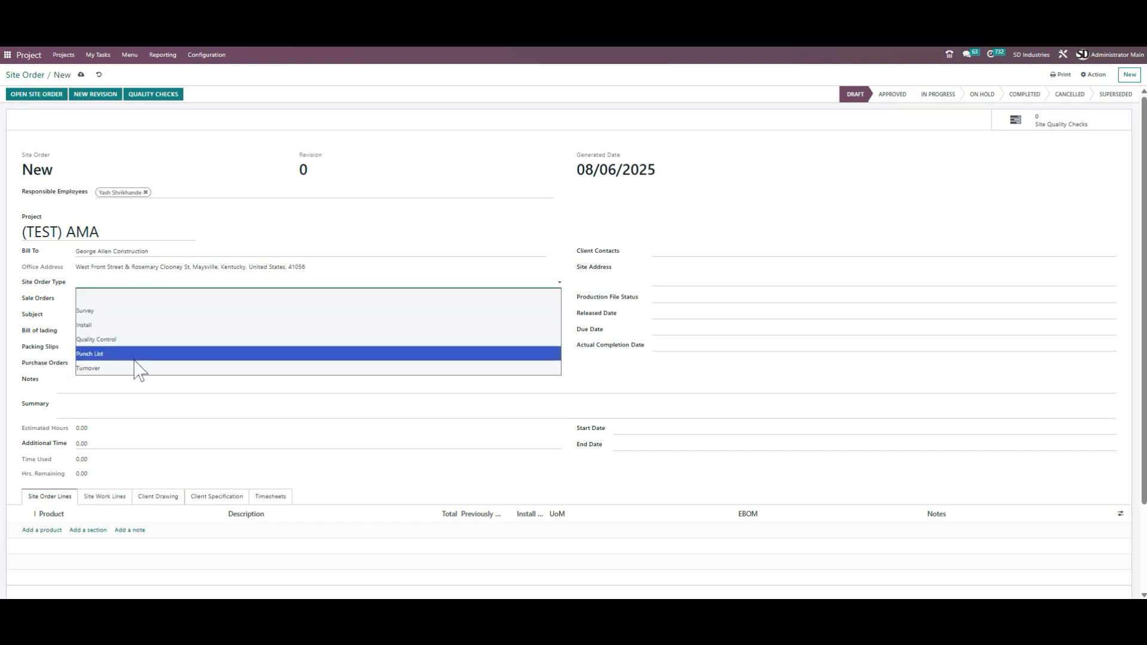
{"action": "left_click", "coordinate": [146, 311]}
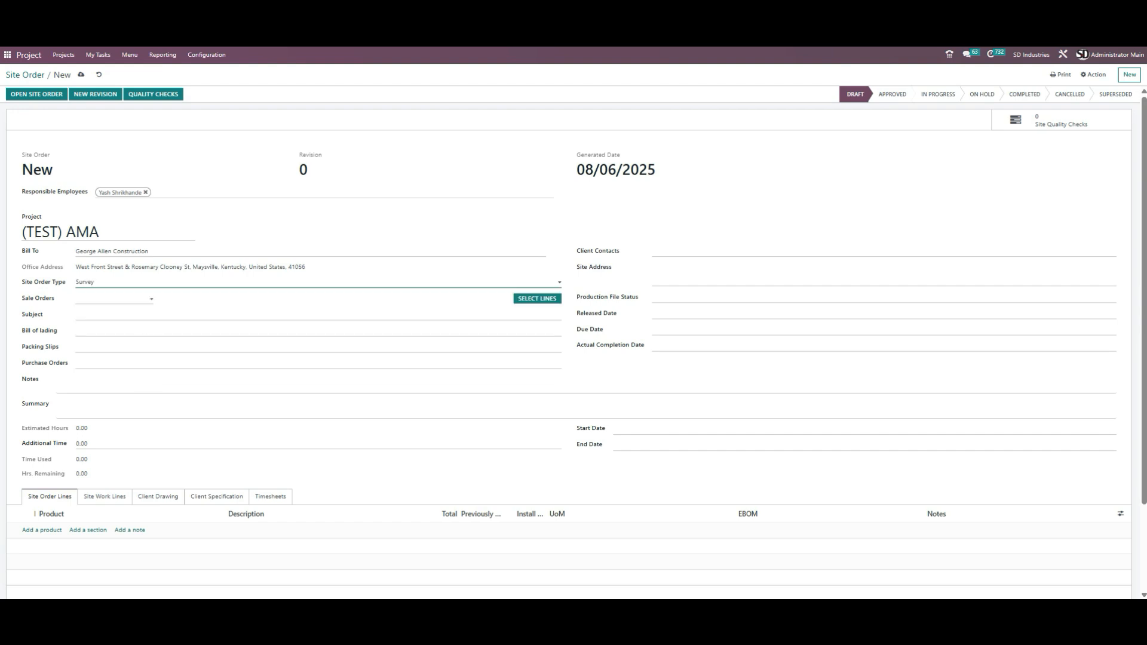
Step: Fill in the site order's required dates with start date 08/06/2025 and end date 08/30/2025
{"action": "left_click", "coordinate": [554, 300]}
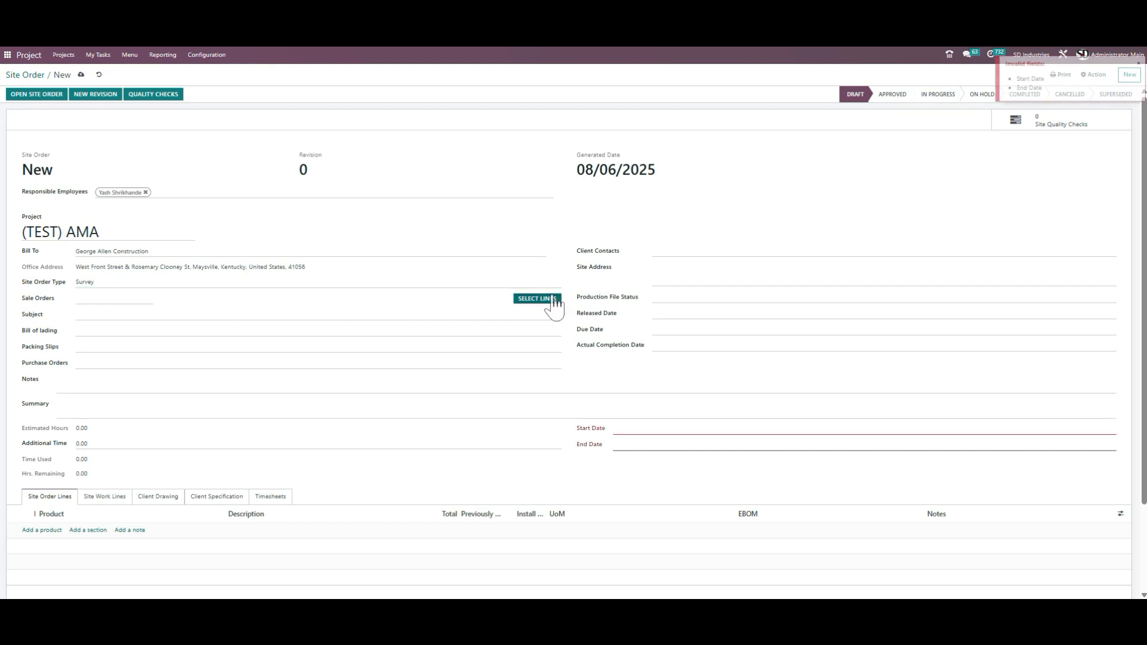
{"action": "left_click", "coordinate": [630, 429]}
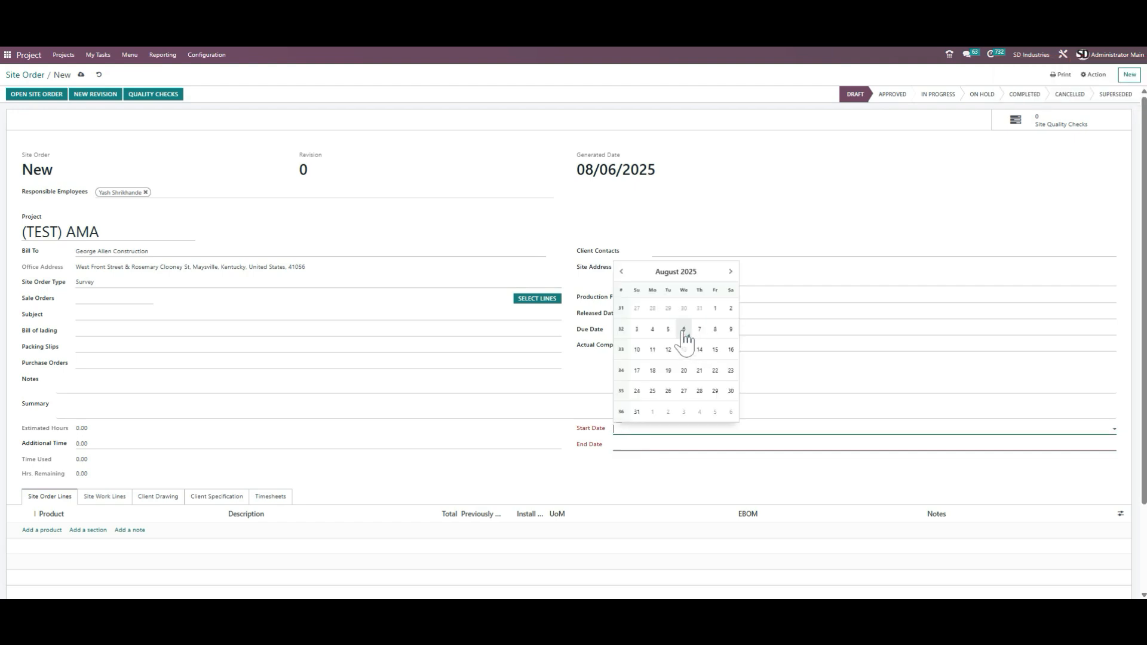
{"action": "left_click", "coordinate": [684, 328]}
{"action": "left_click", "coordinate": [653, 449]}
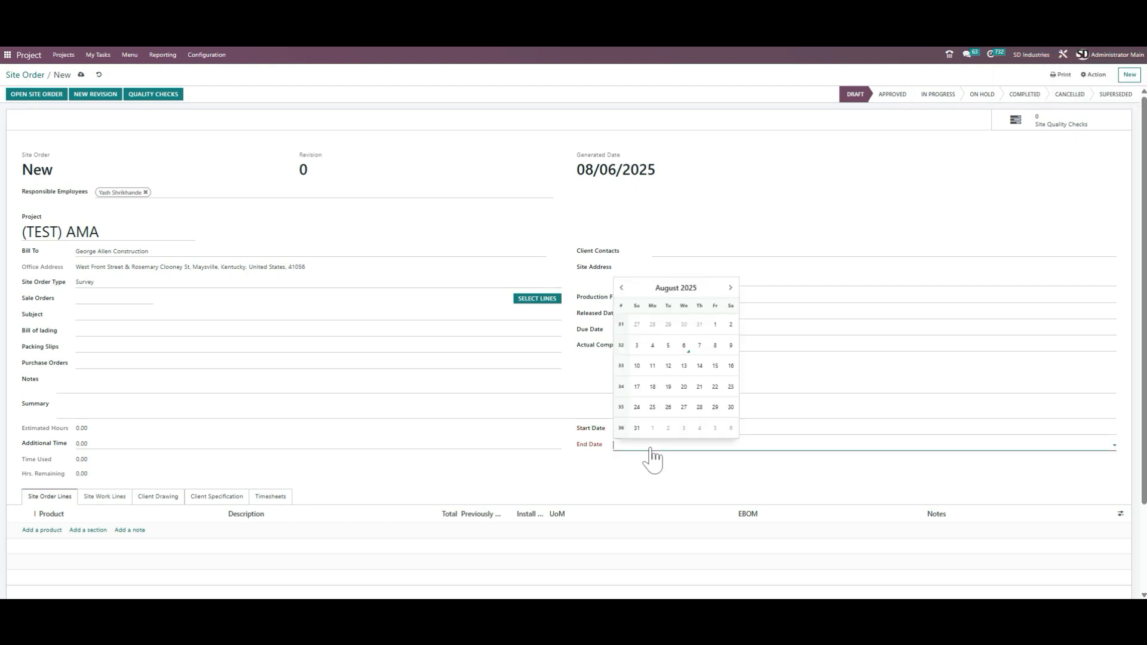
{"action": "left_click", "coordinate": [728, 406]}
Step: Add the Guardrail line with quantity 400 and the Bollard line from the last sale order offered for the project
{"action": "left_click", "coordinate": [551, 299]}
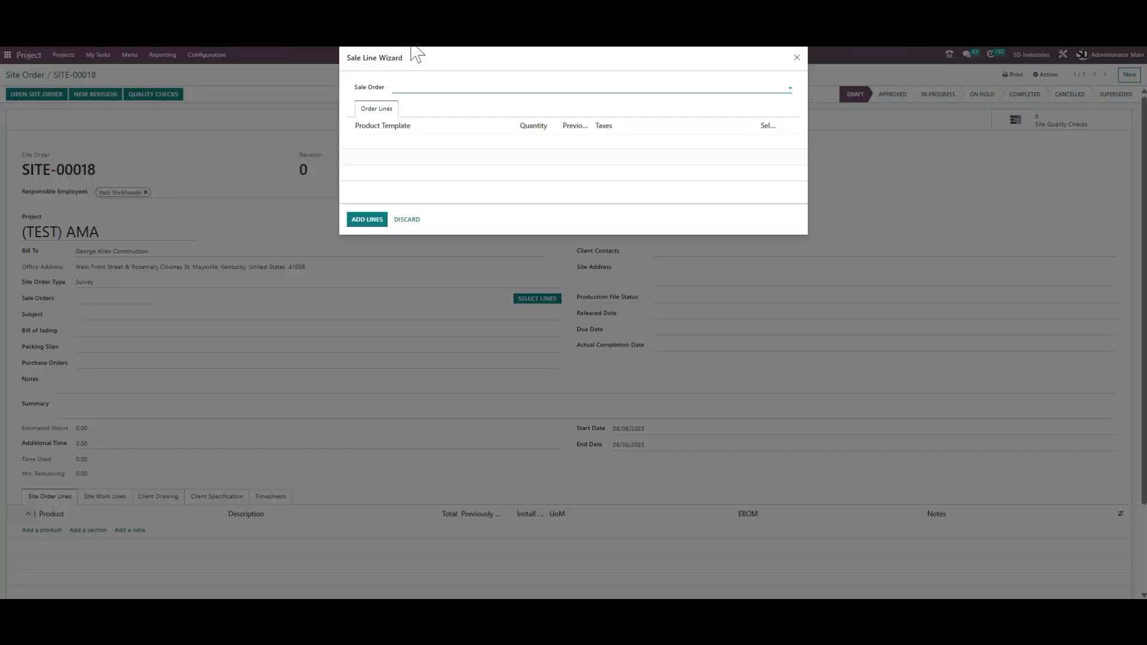
{"action": "left_click", "coordinate": [421, 89]}
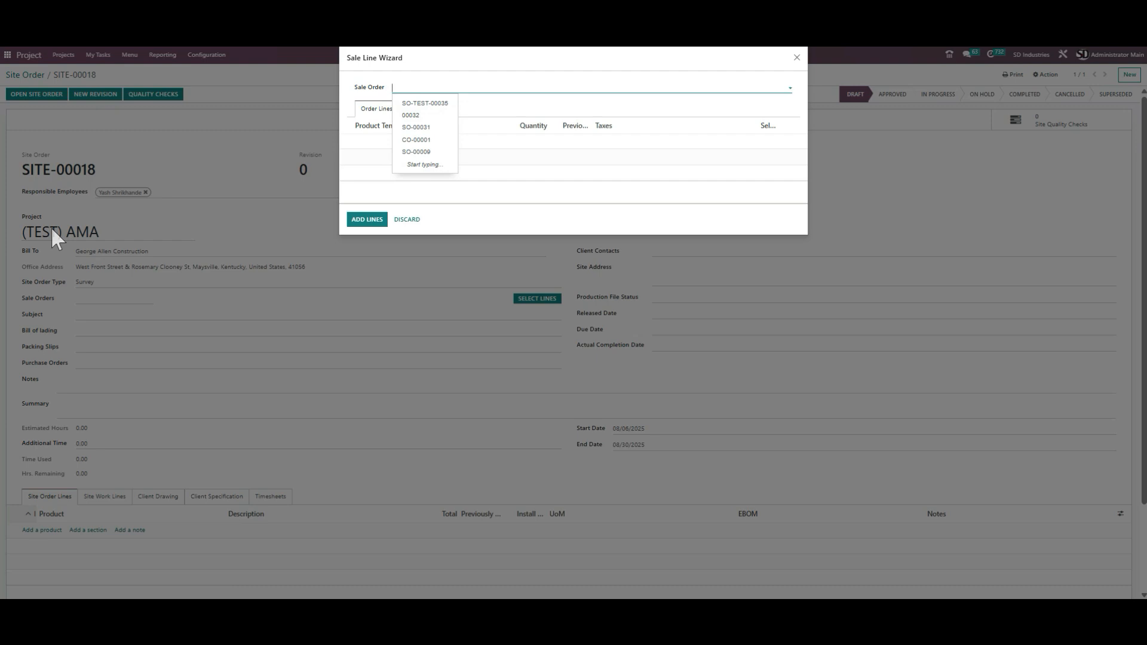
{"action": "left_click", "coordinate": [426, 152]}
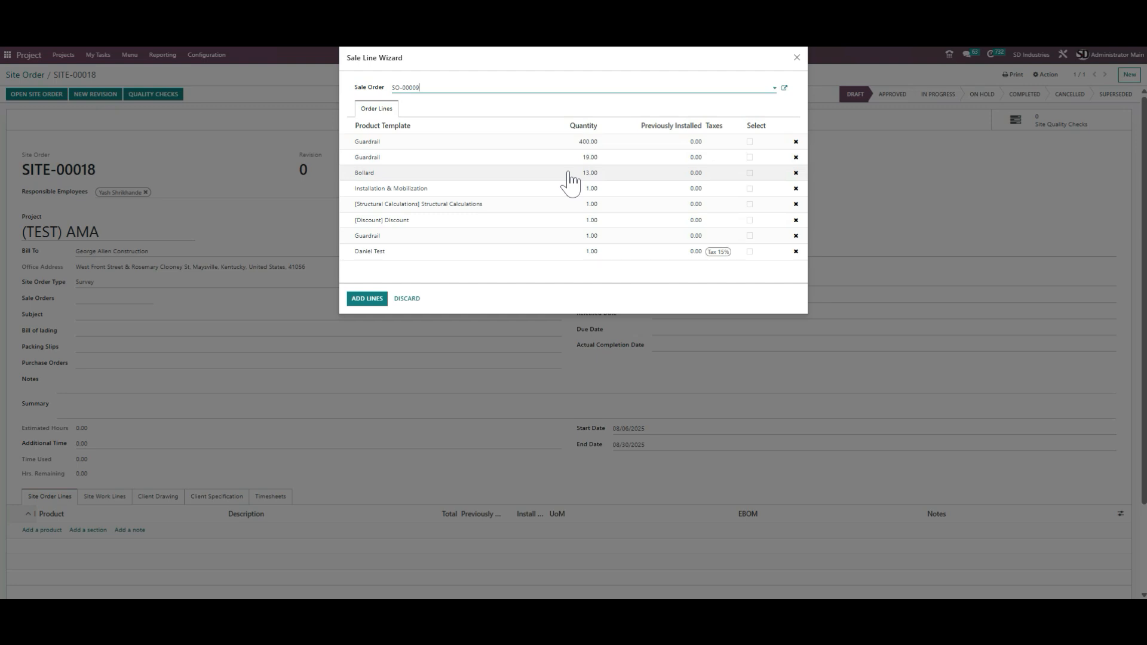
{"action": "left_click", "coordinate": [750, 142]}
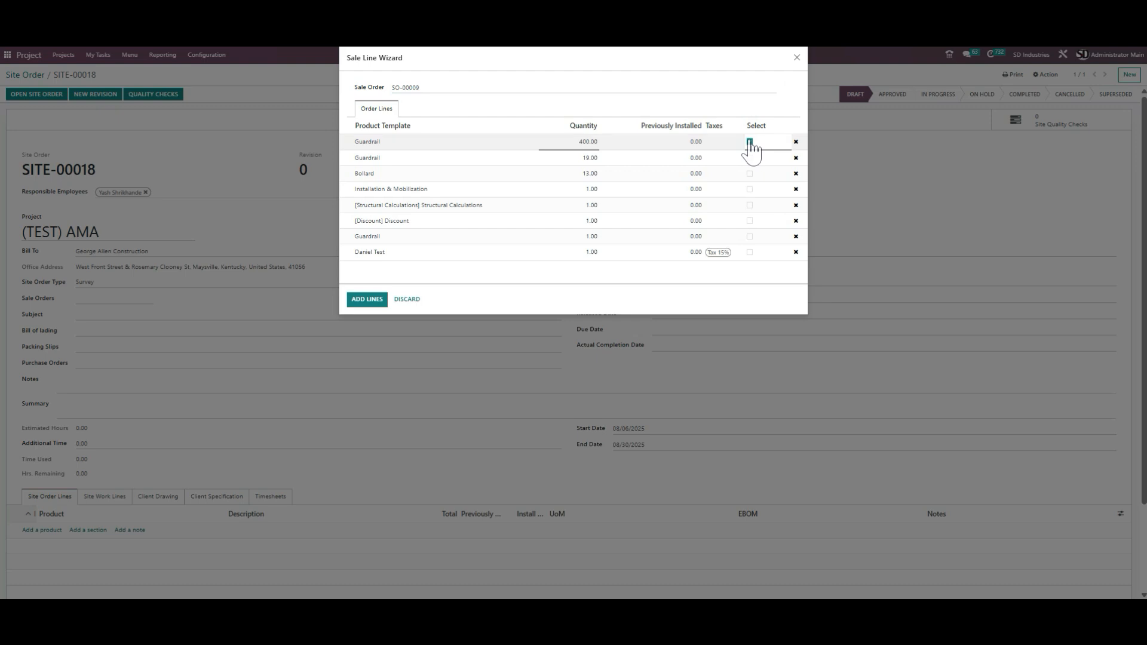
{"action": "left_click", "coordinate": [750, 142]}
{"action": "left_click", "coordinate": [691, 142]}
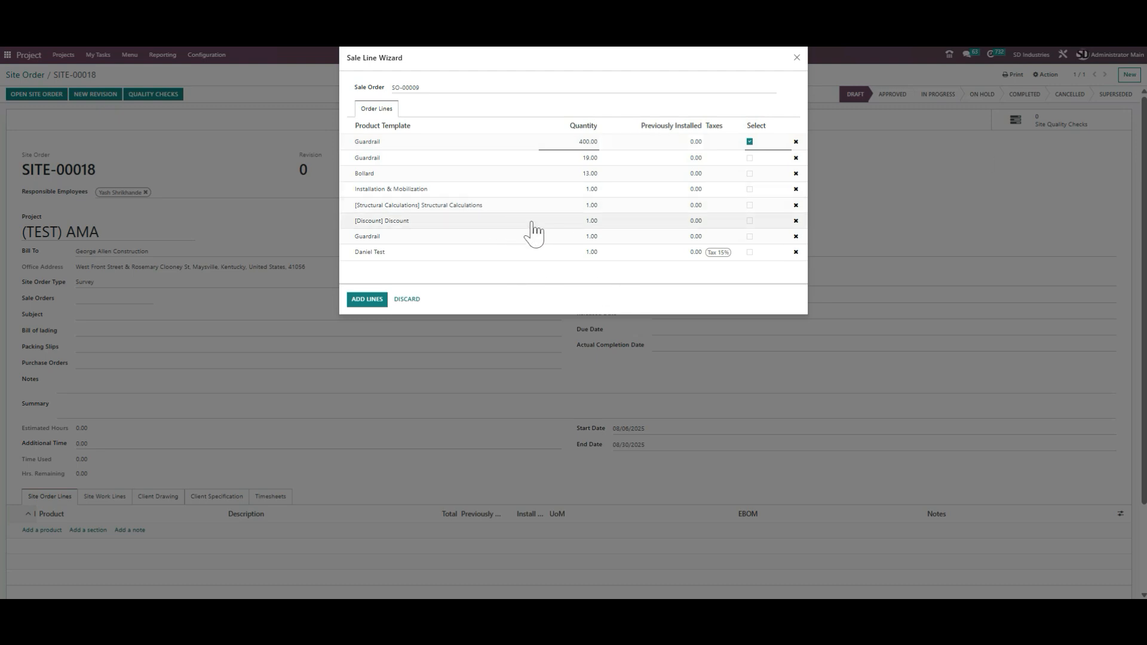
{"action": "left_click", "coordinate": [751, 179]}
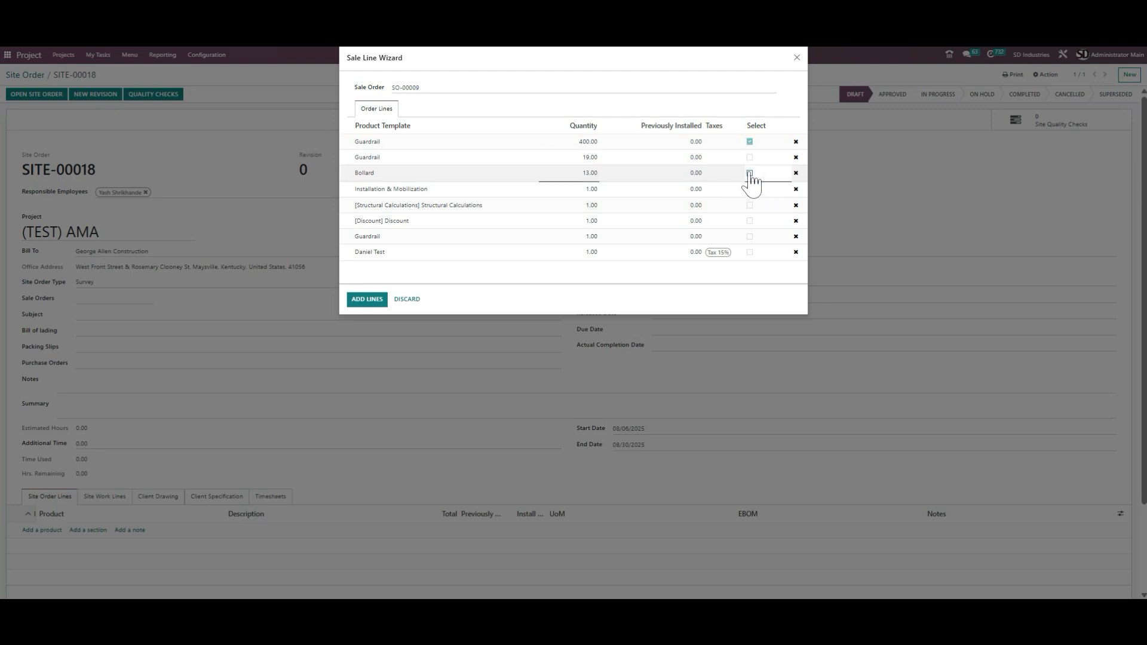
{"action": "left_click", "coordinate": [366, 300]}
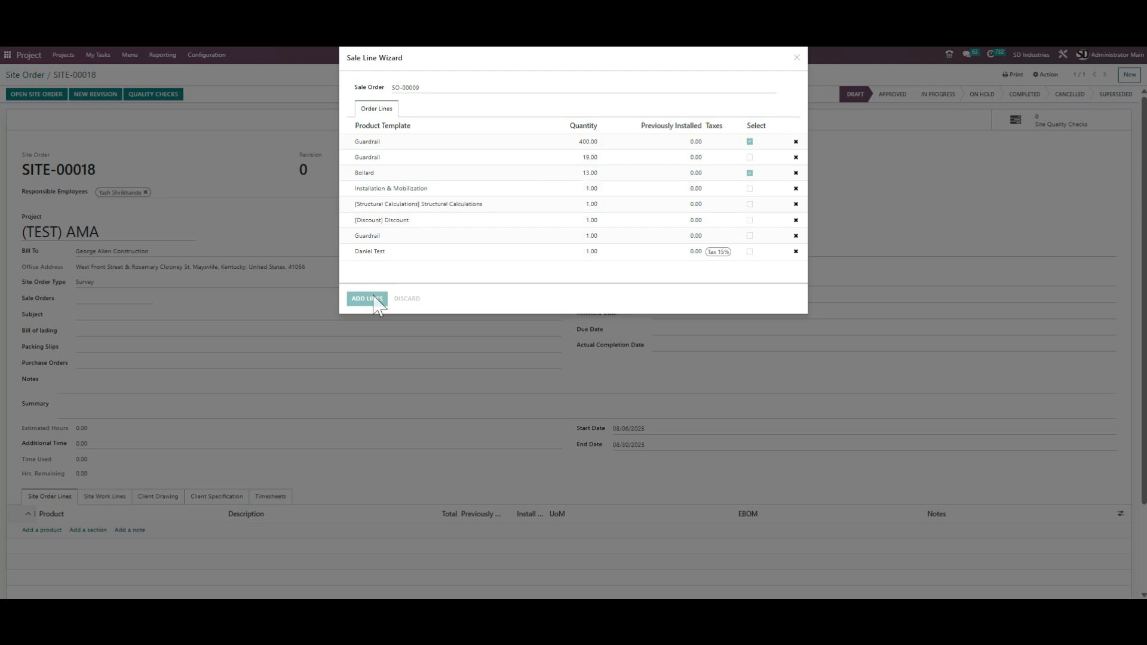
Step: Review the added site order lines and view the change order's selectable lines without adding any
{"action": "scroll", "coordinate": [287, 376], "scroll_direction": "down", "scroll_amount": 4}
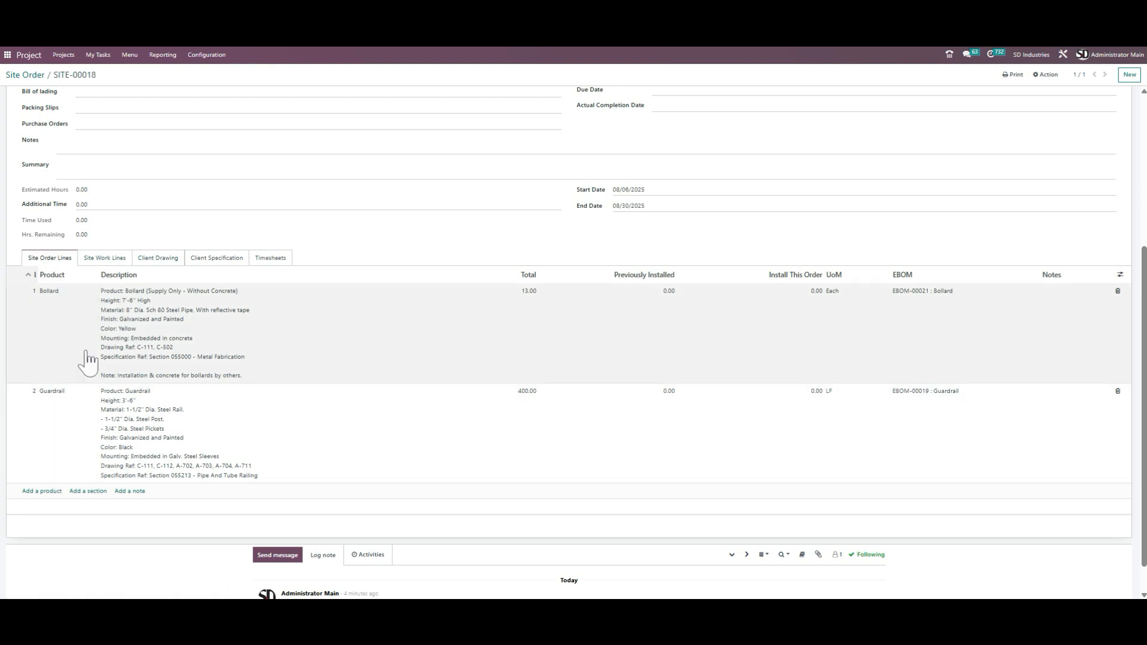
{"action": "scroll", "coordinate": [214, 350], "scroll_direction": "up", "scroll_amount": 3}
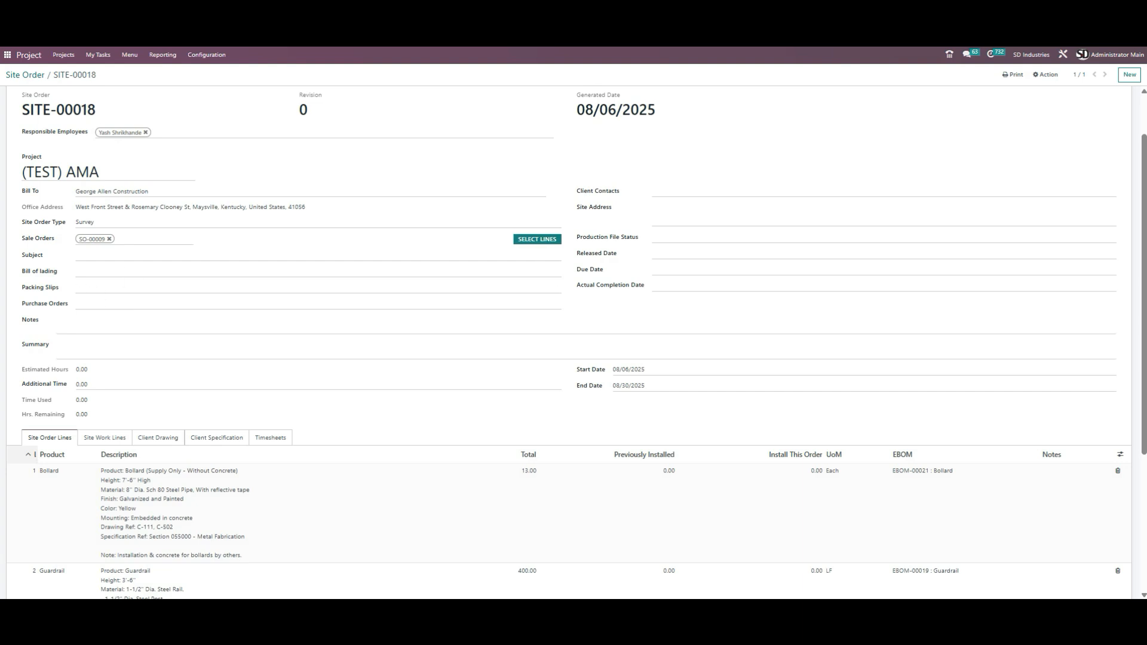
{"action": "left_click", "coordinate": [541, 241]}
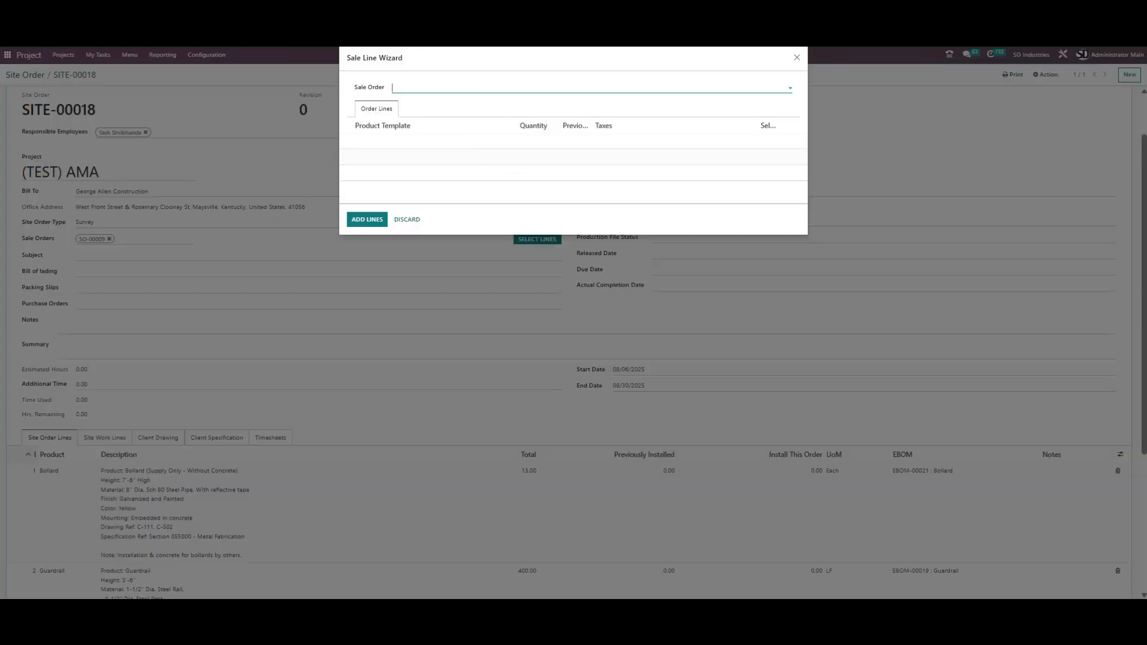
{"action": "left_click", "coordinate": [463, 87]}
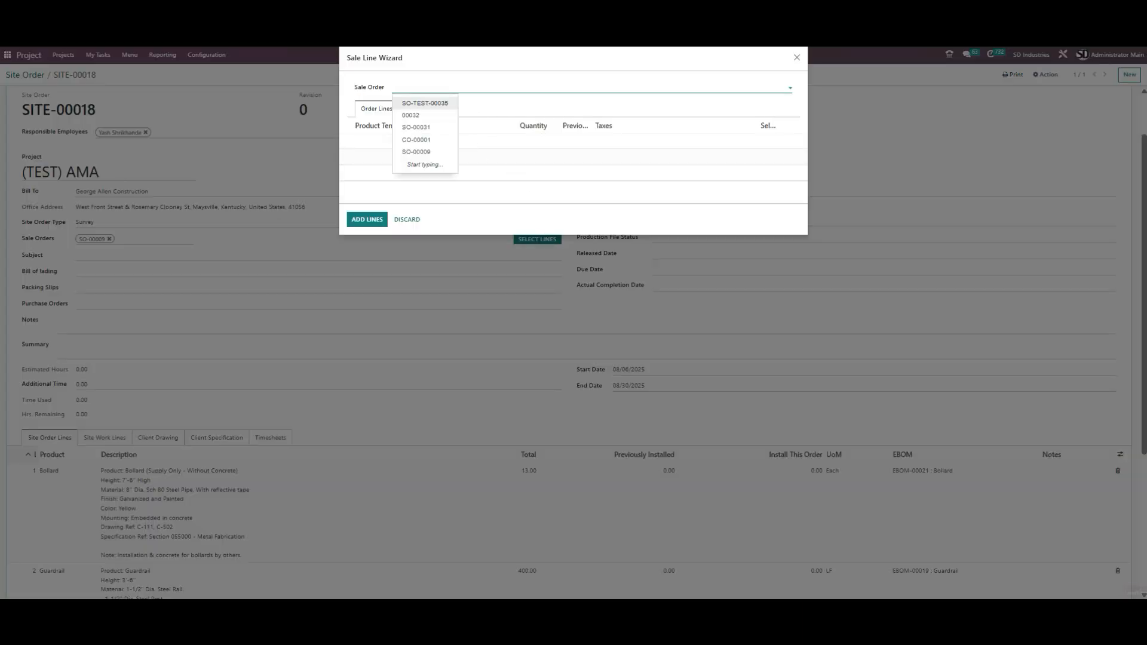
{"action": "left_click", "coordinate": [441, 139]}
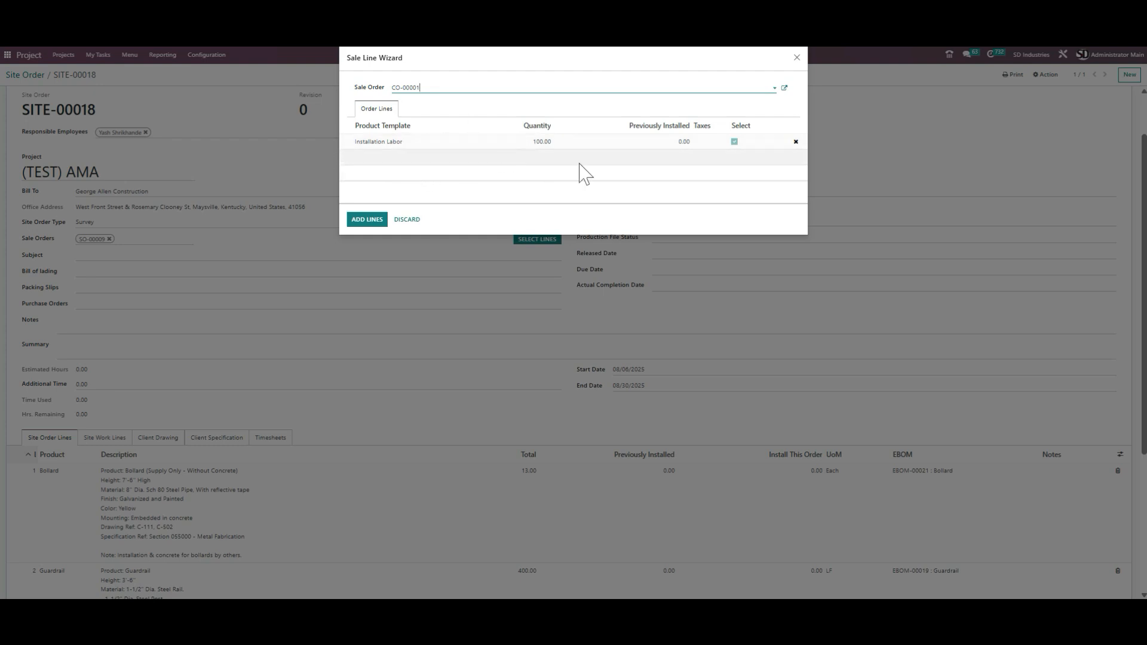
{"action": "left_click", "coordinate": [798, 58]}
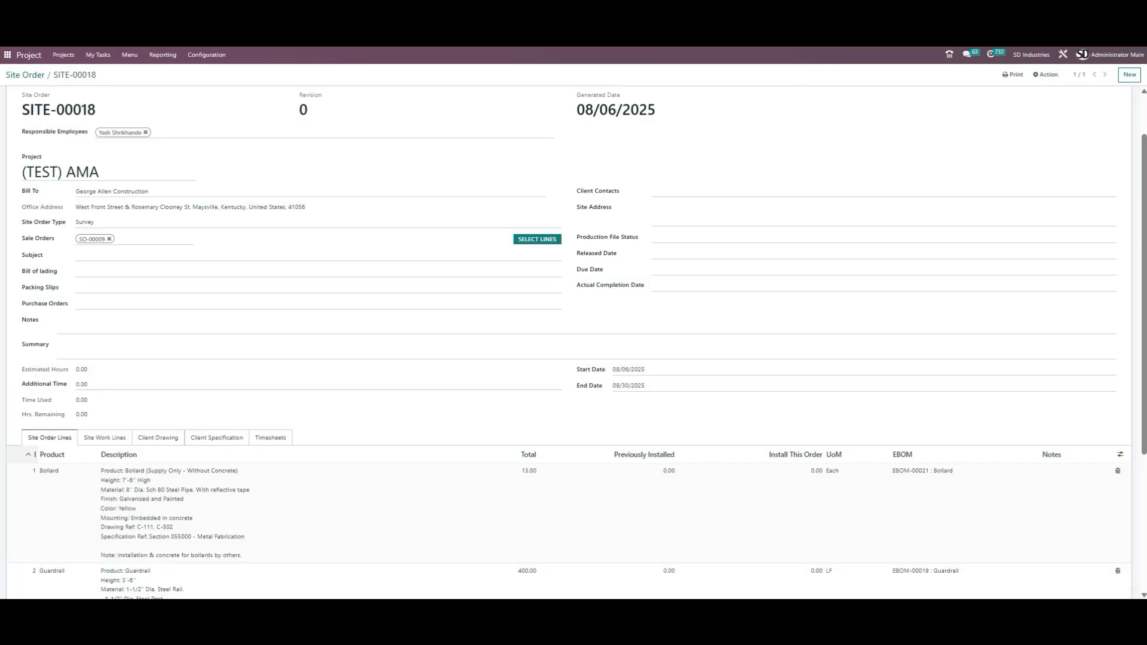
Step: Go through the Subject, Bill of lading, Packing Slips, Purchase Orders, Notes, Summary and Estimated Hours fields, checking the choices offered
{"action": "left_click", "coordinate": [113, 255]}
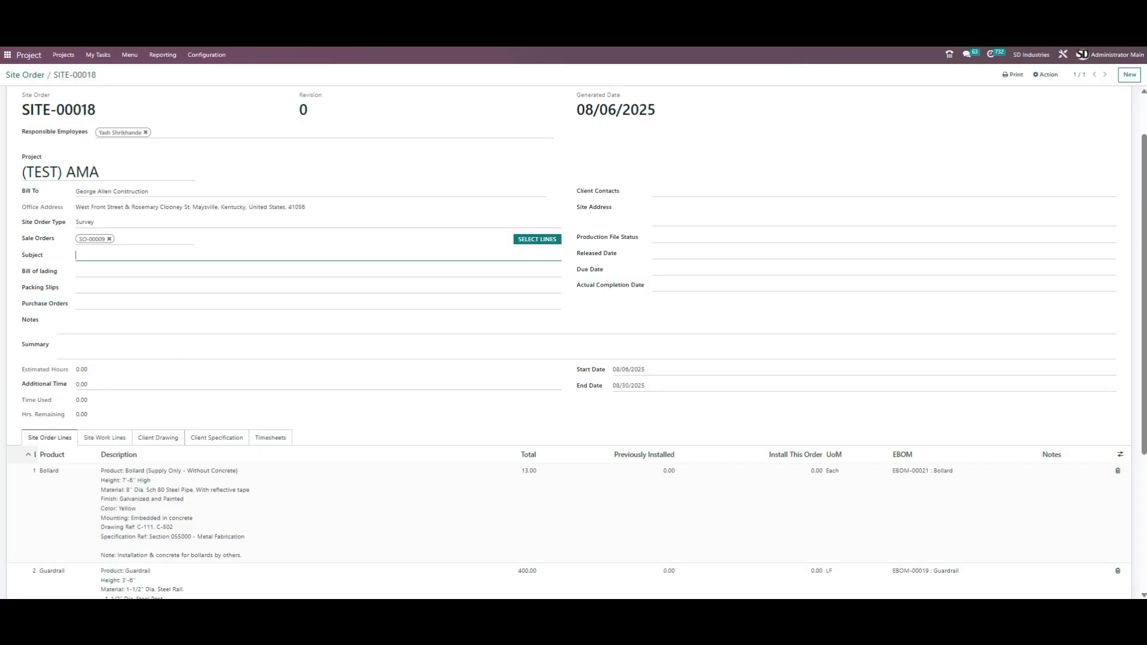
{"action": "left_click", "coordinate": [113, 272]}
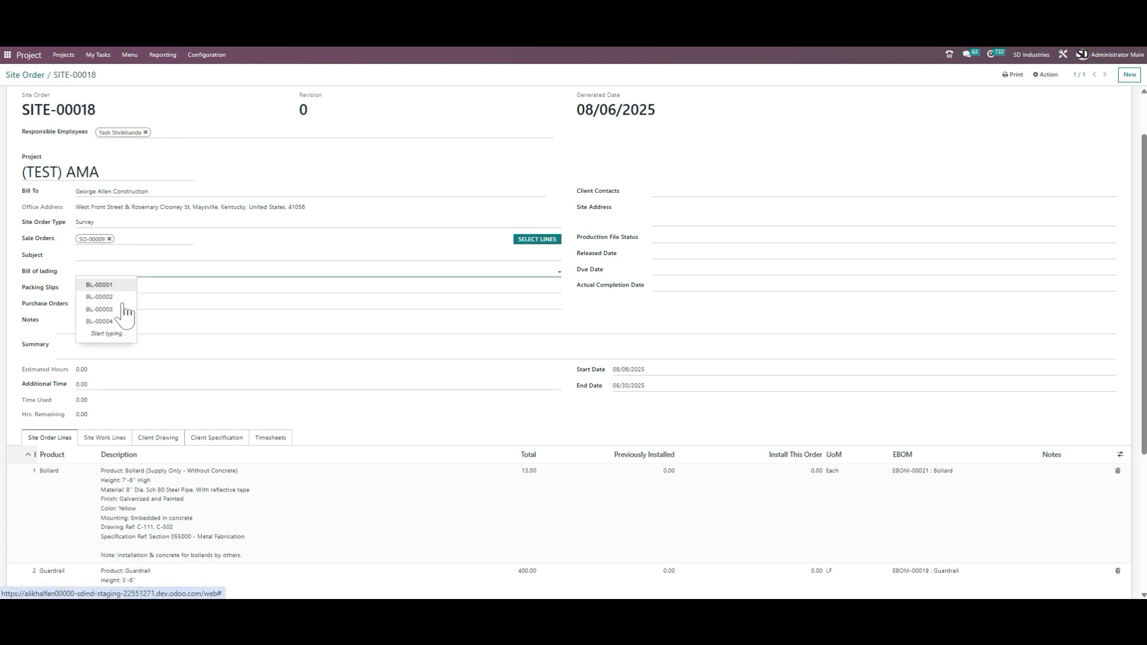
{"action": "left_click", "coordinate": [120, 288]}
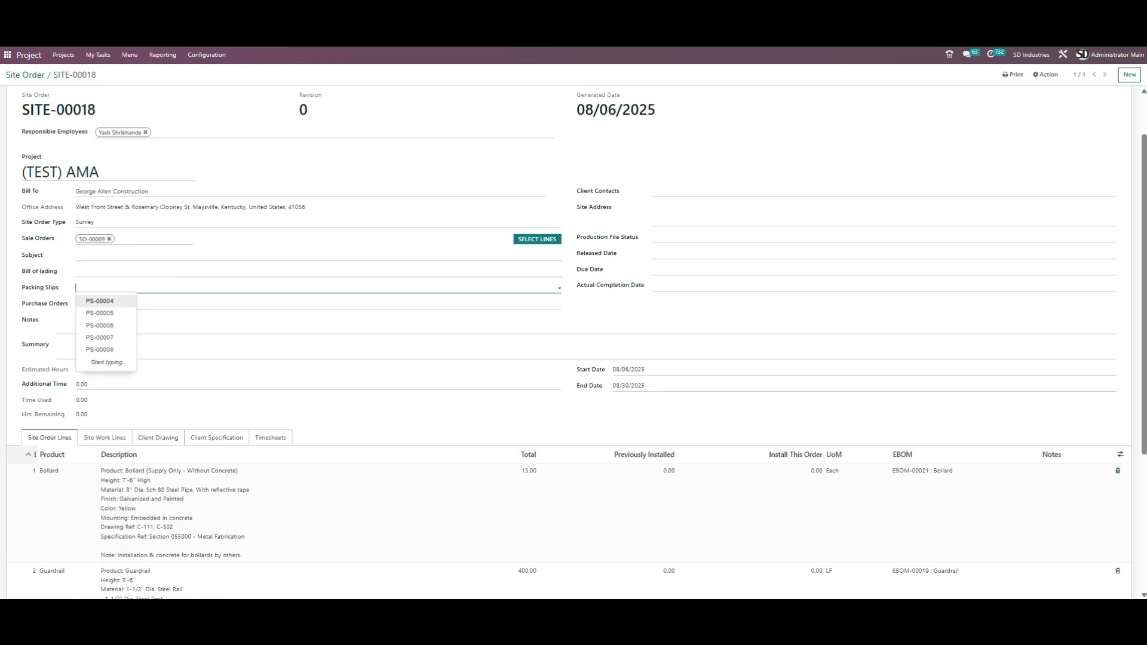
{"action": "left_click", "coordinate": [143, 303]}
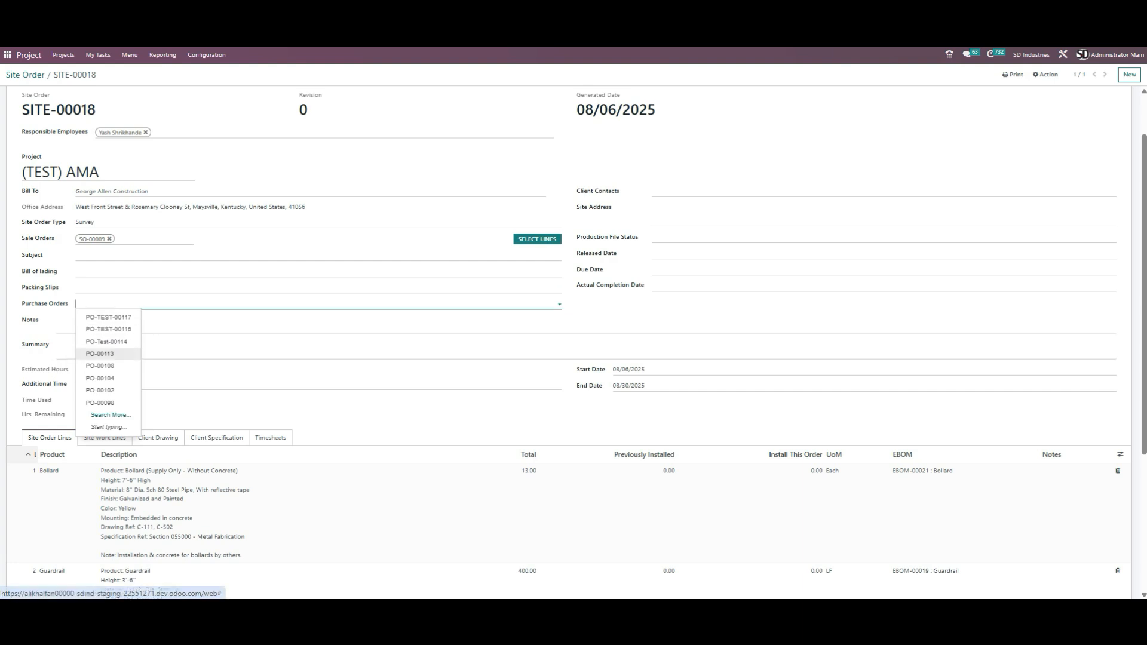
{"action": "left_click", "coordinate": [185, 323]}
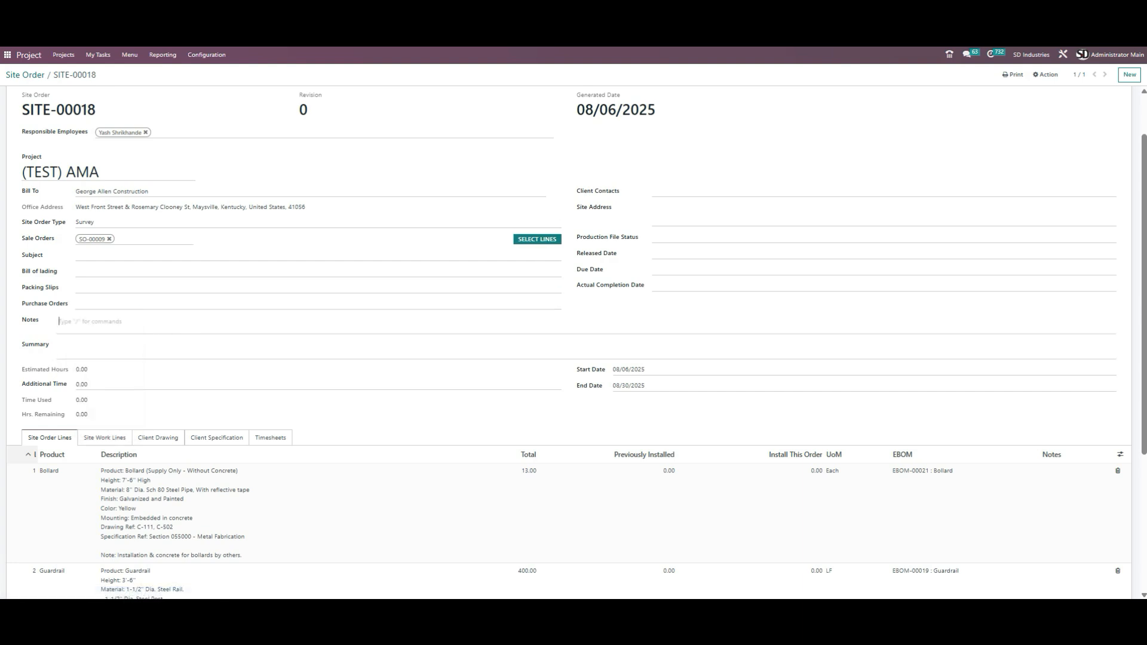
{"action": "left_click", "coordinate": [146, 349]}
{"action": "left_click_drag", "start_coordinate": [95, 371], "coordinate": [76, 370]}
Step: Compare the products offered for a new site work line with the products in the site order lines
{"action": "scroll", "coordinate": [127, 411], "scroll_direction": "down", "scroll_amount": 1}
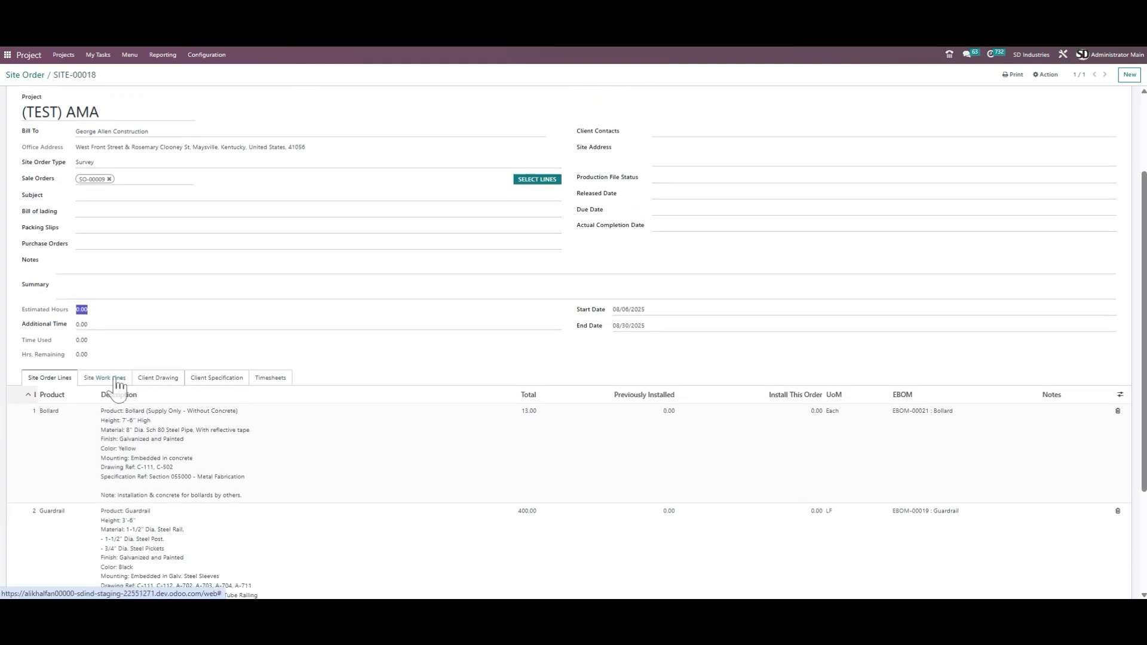
{"action": "left_click", "coordinate": [105, 377]}
{"action": "left_click", "coordinate": [37, 424]}
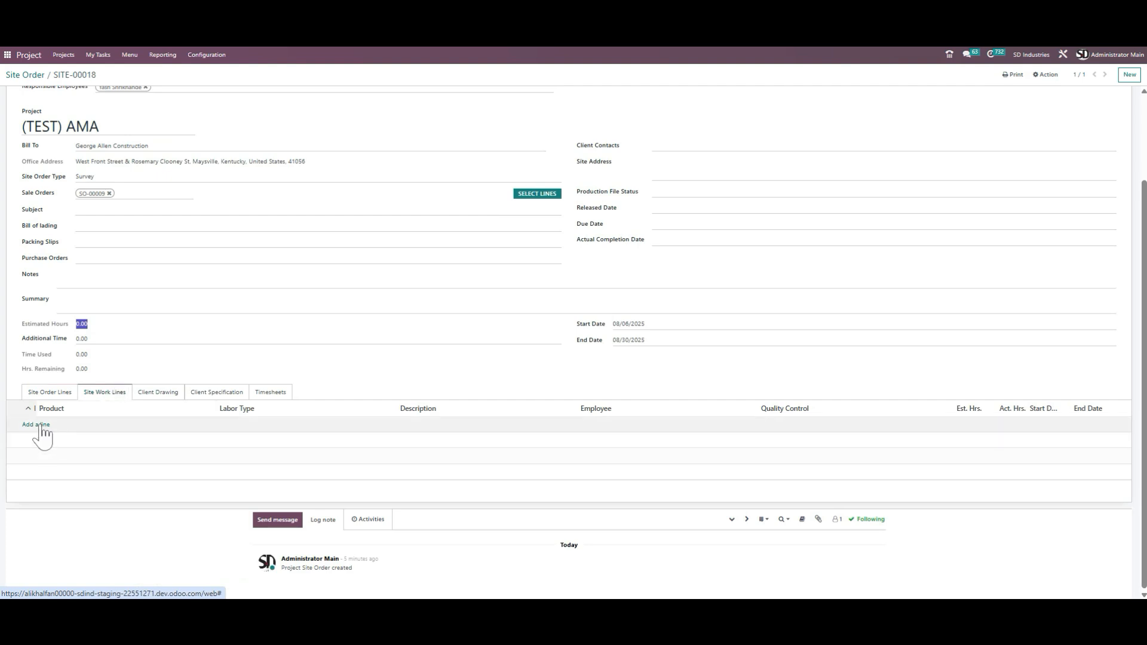
{"action": "left_click", "coordinate": [70, 424]}
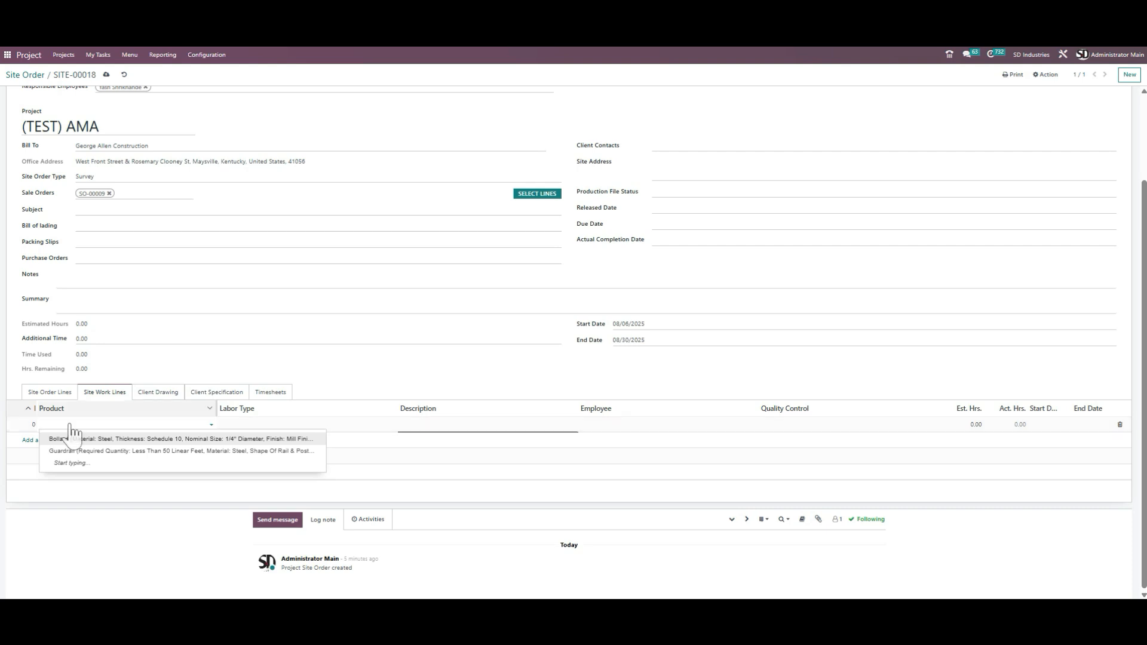
{"action": "left_click", "coordinate": [49, 393]}
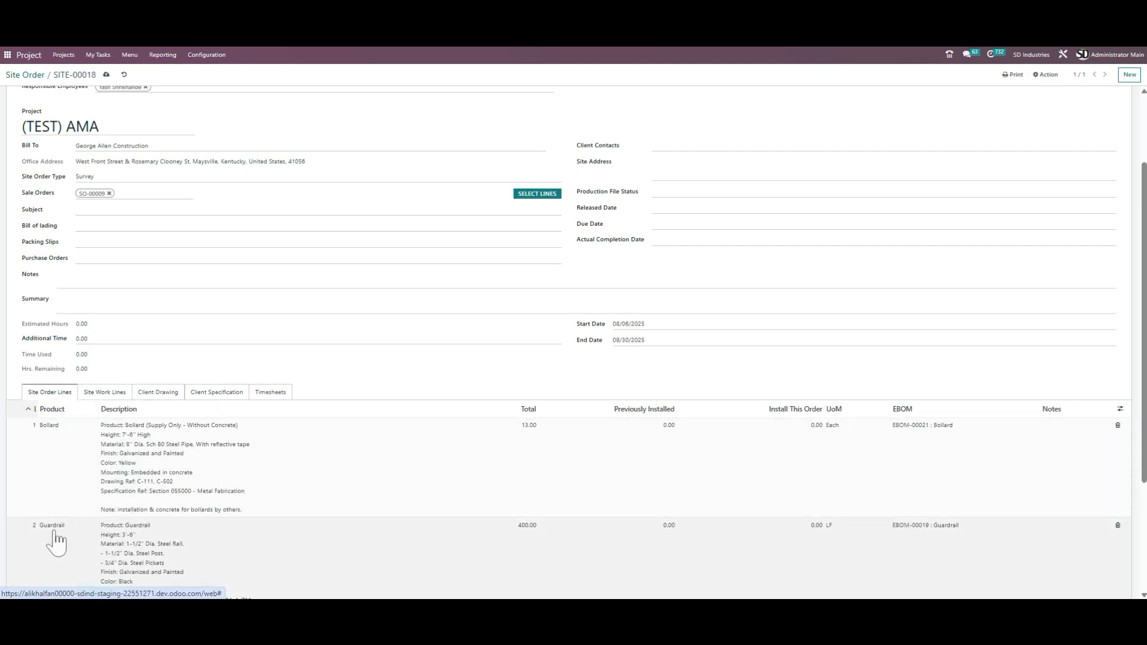
{"action": "left_click", "coordinate": [107, 392]}
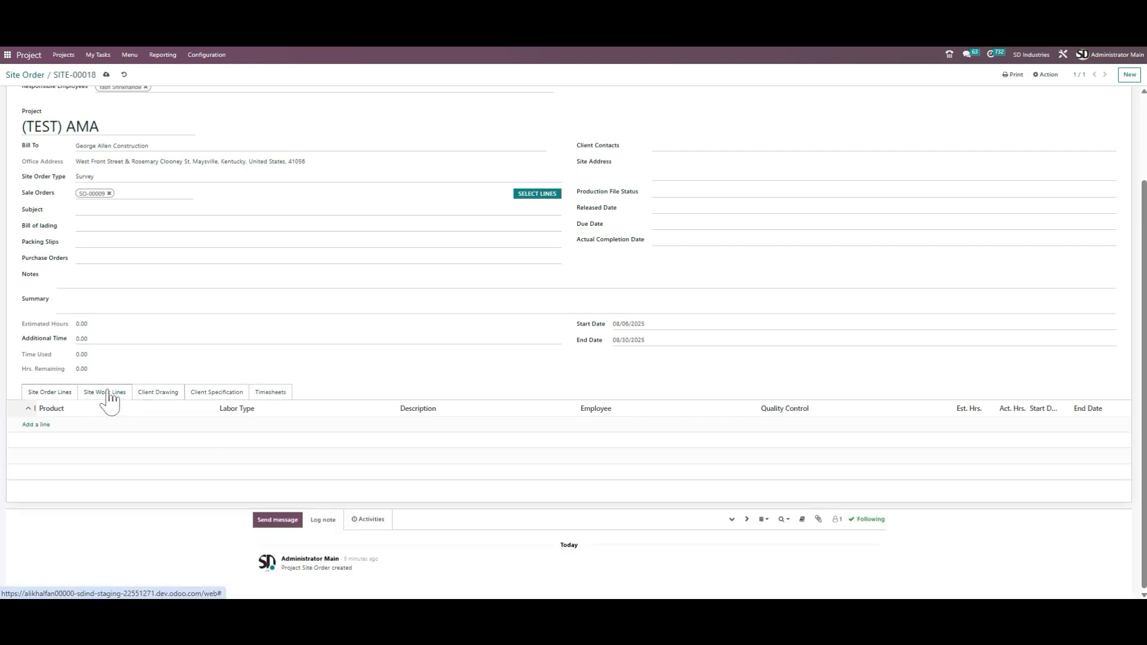
Step: Add a site work line for the Bollard product with the labor type Bollard Installation
{"action": "left_click", "coordinate": [41, 424]}
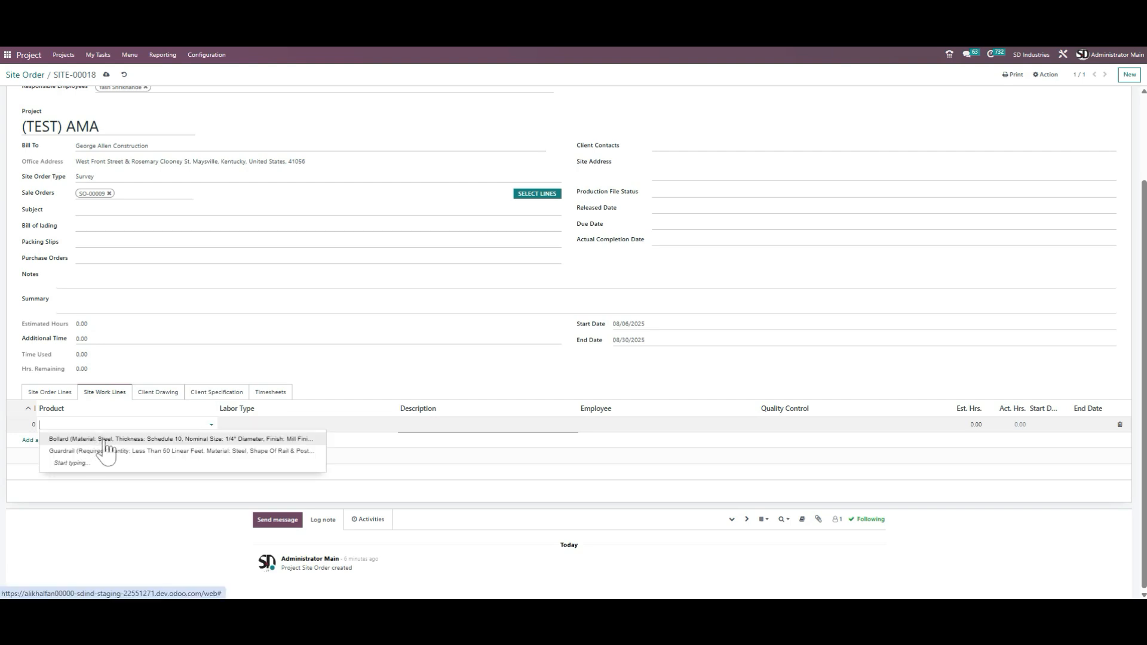
{"action": "left_click", "coordinate": [126, 440]}
{"action": "left_click", "coordinate": [371, 425]}
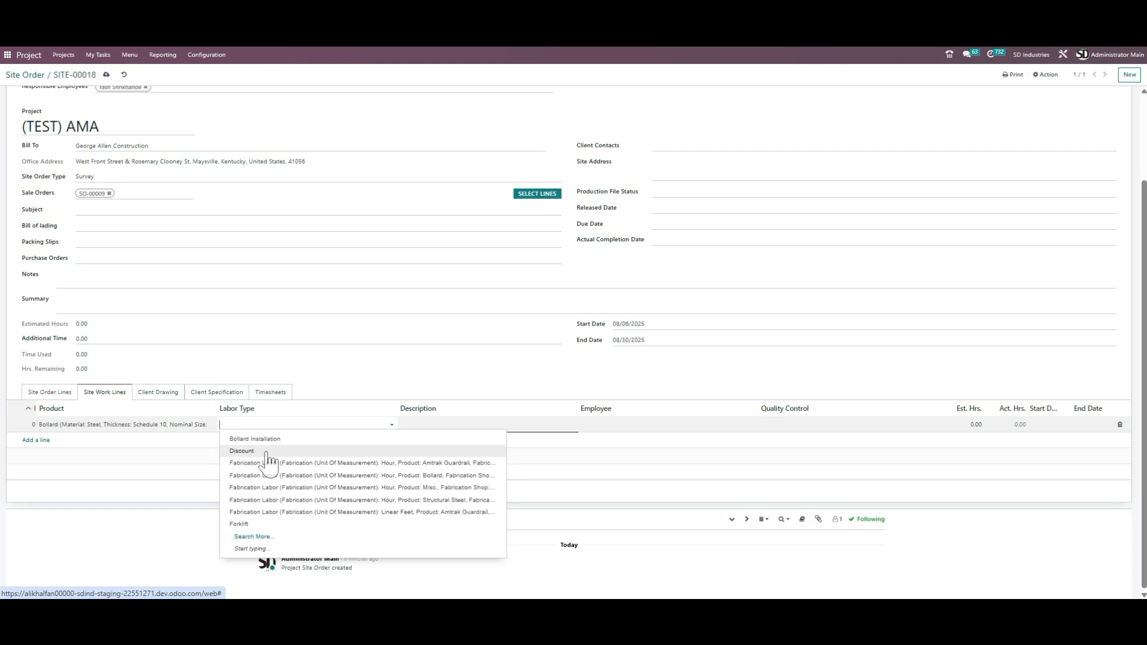
{"action": "type", "text": "gg"}
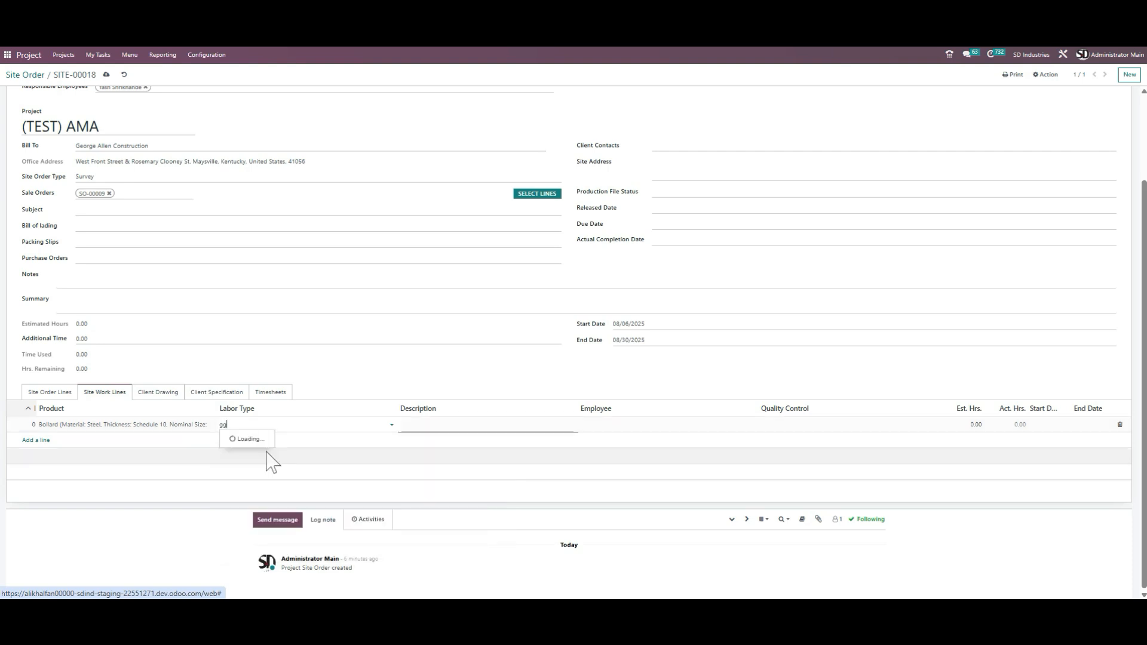
{"action": "key", "text": "BackSpace"}
{"action": "key", "text": "BackSpace"}
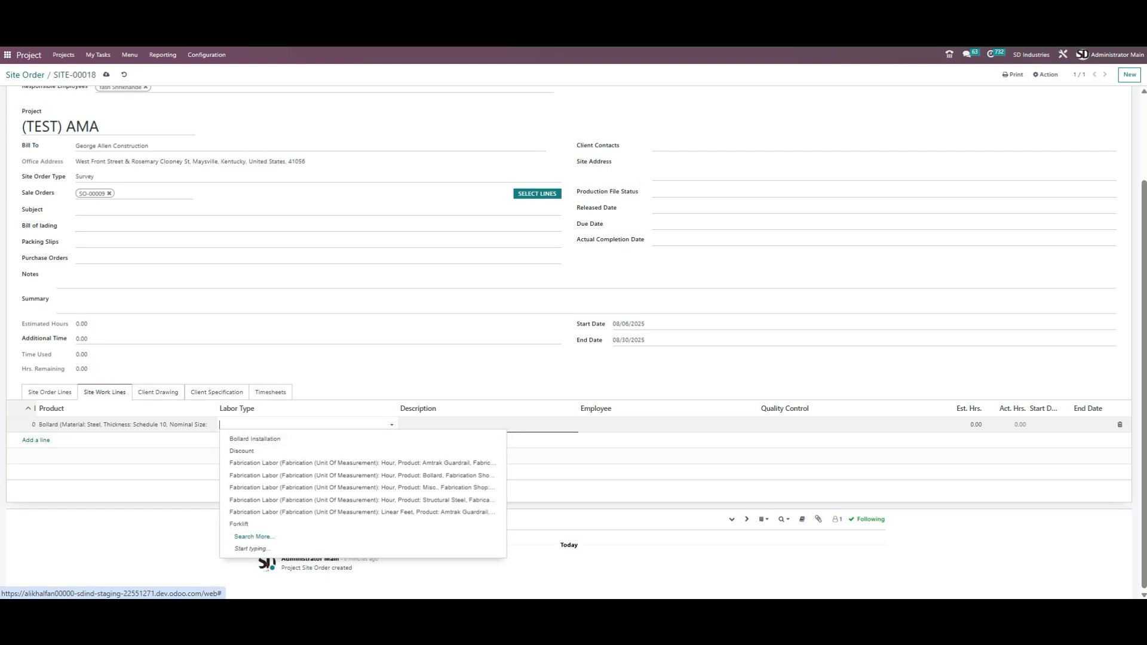
{"action": "key", "text": "Return"}
Step: Assign the order's responsible employee to the Bollard work line and acknowledge the task creation notice
{"action": "left_click", "coordinate": [469, 428]}
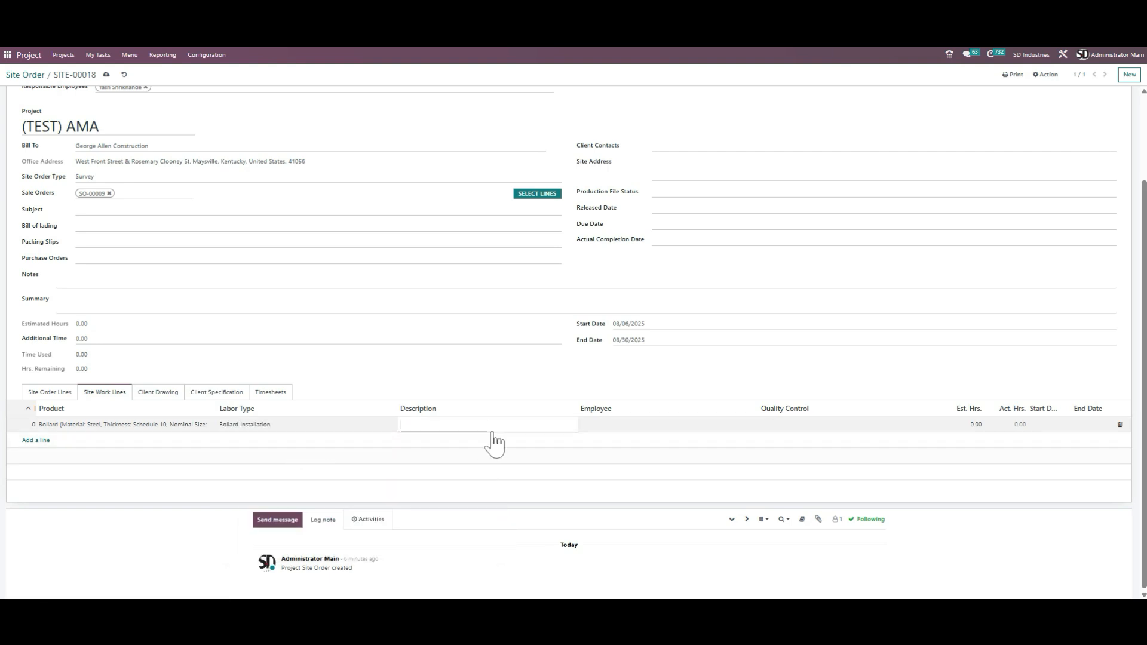
{"action": "left_click", "coordinate": [650, 425]}
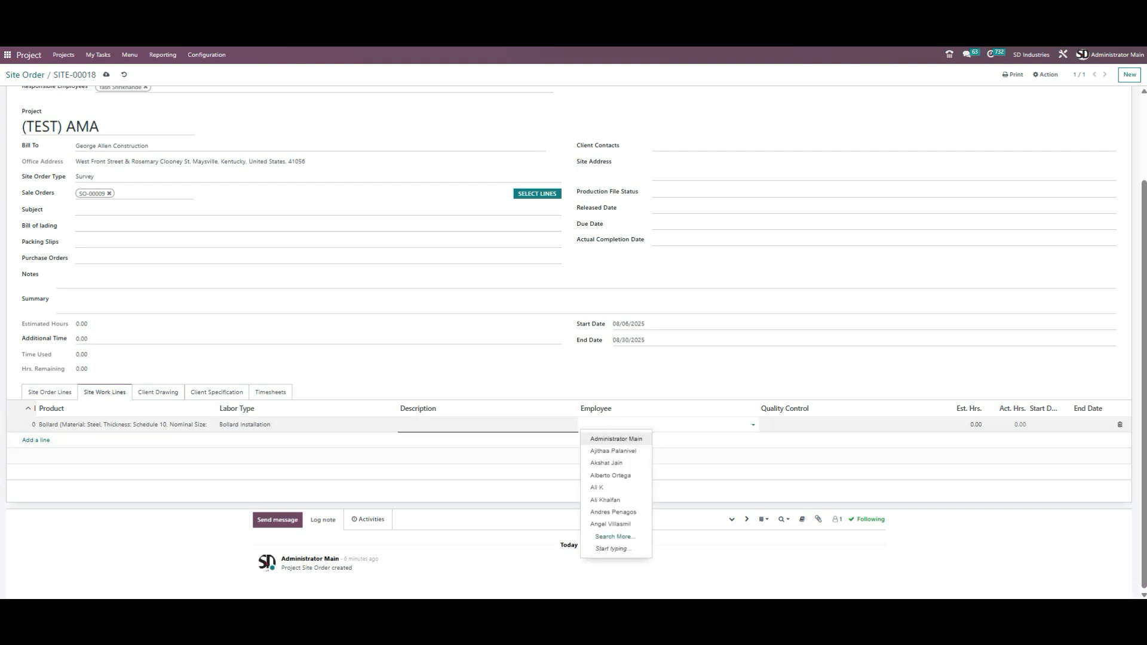
{"action": "type", "text": "yash"}
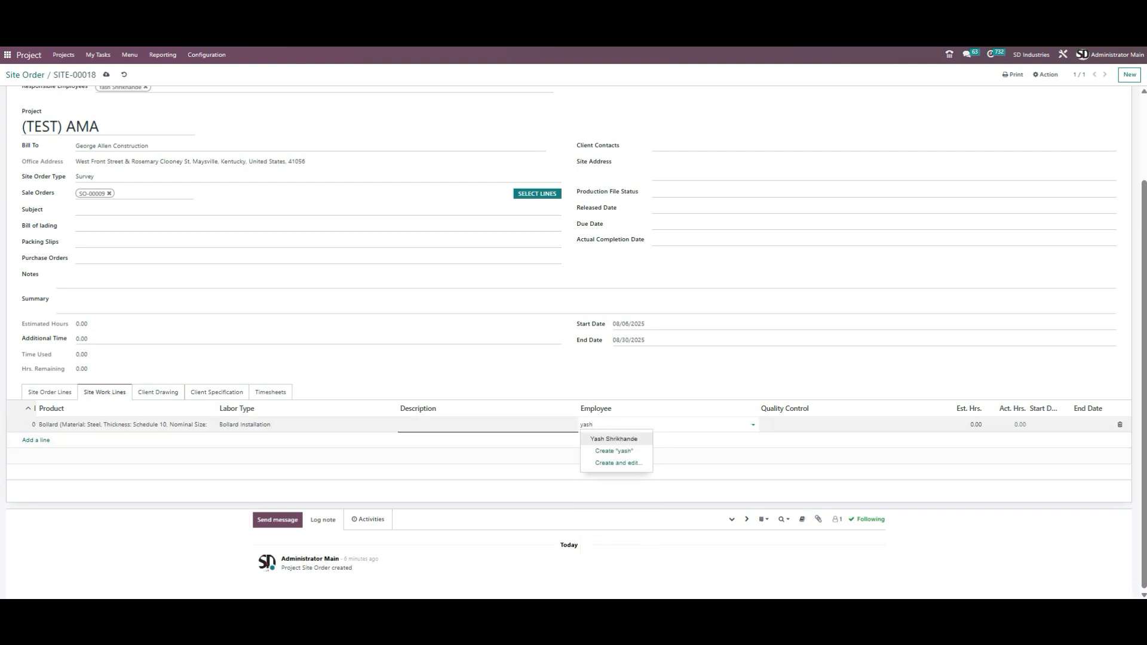
{"action": "left_click", "coordinate": [621, 440]}
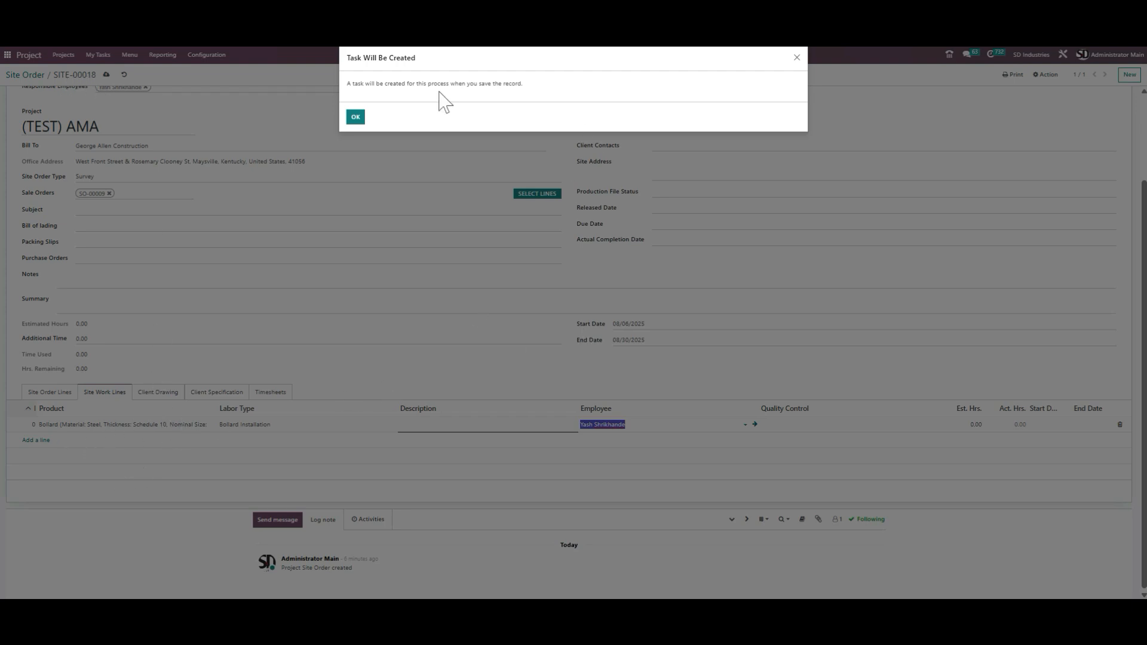
{"action": "left_click", "coordinate": [355, 118]}
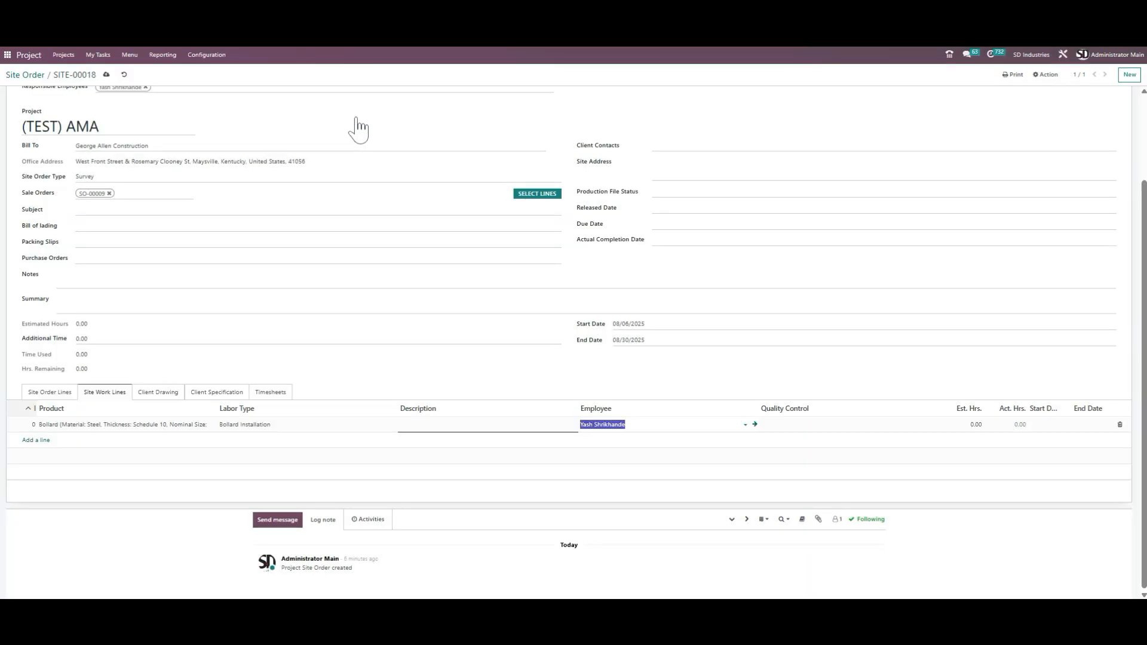
Step: Set the Bollard work line's estimated hours to 8 and try to save the site order
{"action": "left_click", "coordinate": [761, 425]}
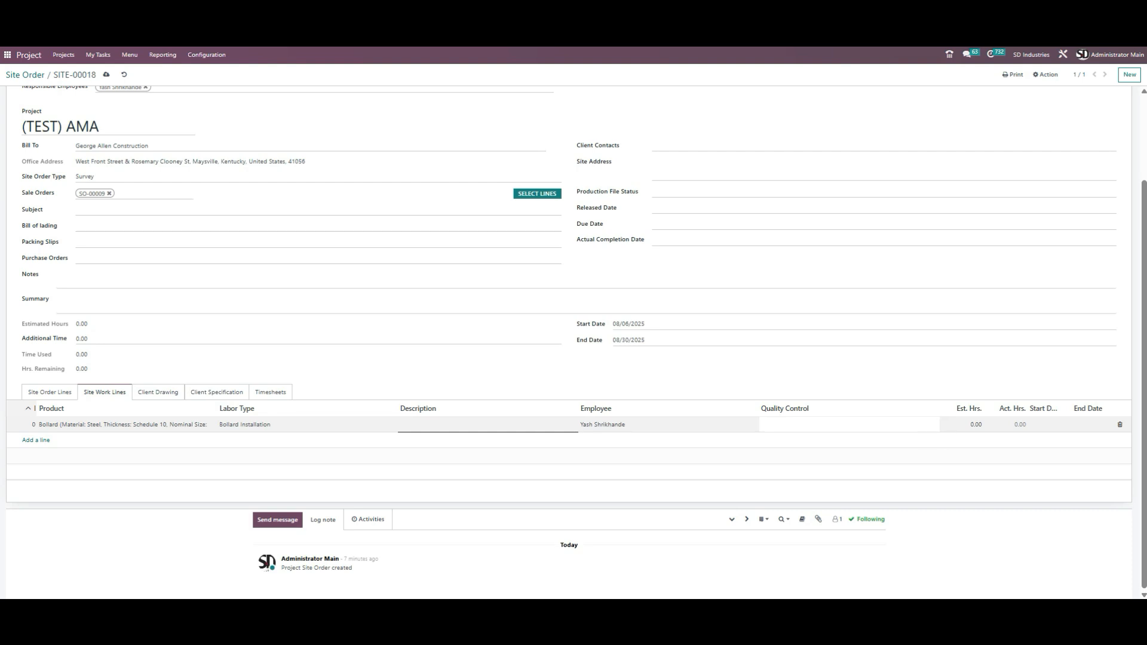
{"action": "left_click", "coordinate": [977, 425]}
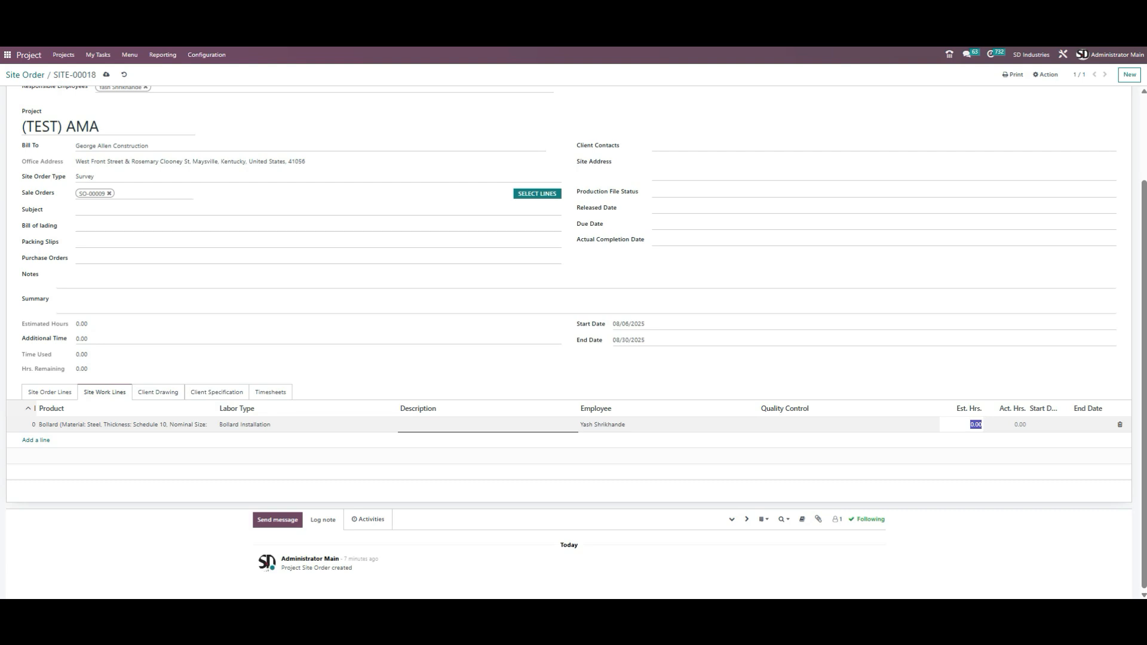
{"action": "type", "text": "8"}
{"action": "left_click", "coordinate": [771, 380]}
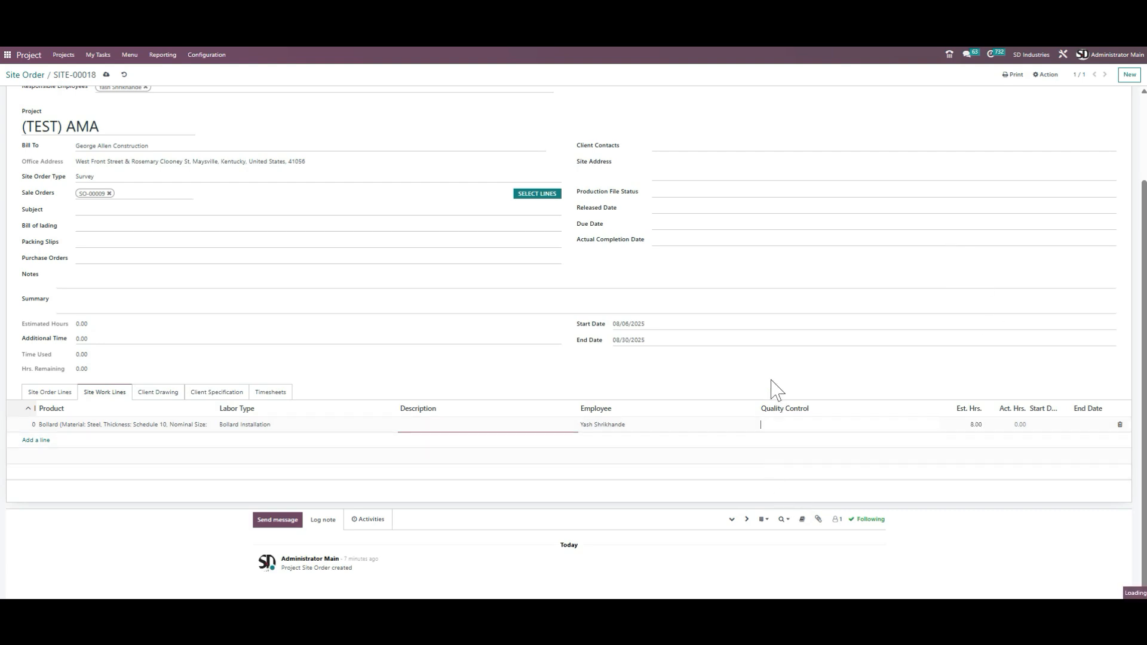
{"action": "left_click", "coordinate": [107, 76]}
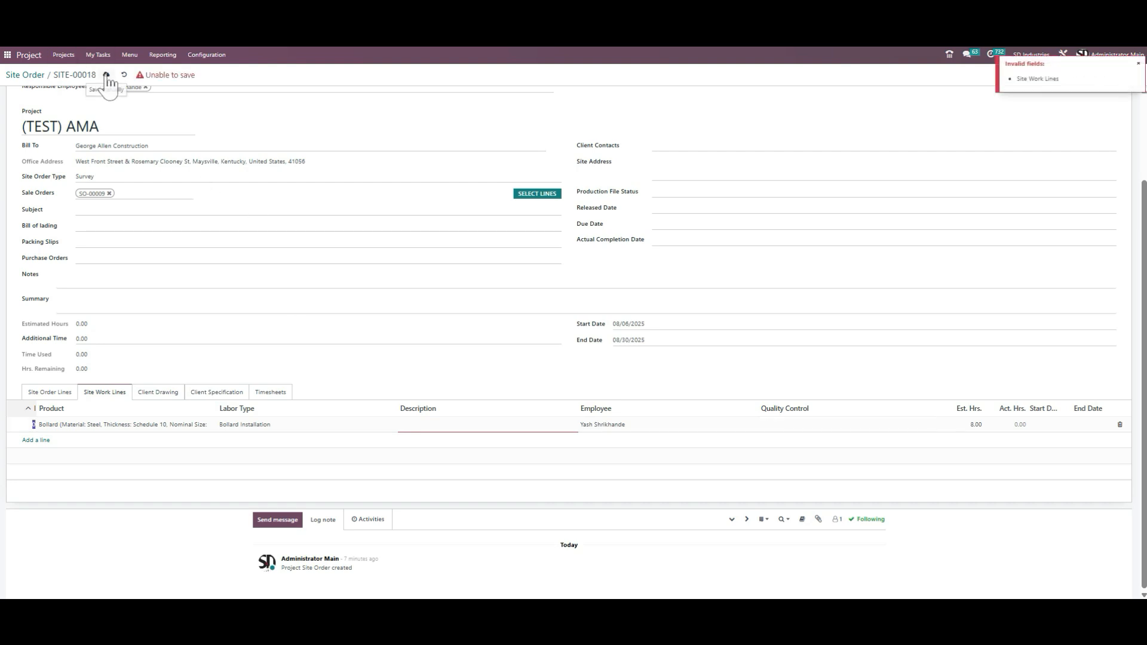
Step: Enter "Survey" as the Bollard work line's description and save the site order
{"action": "left_click", "coordinate": [546, 423]}
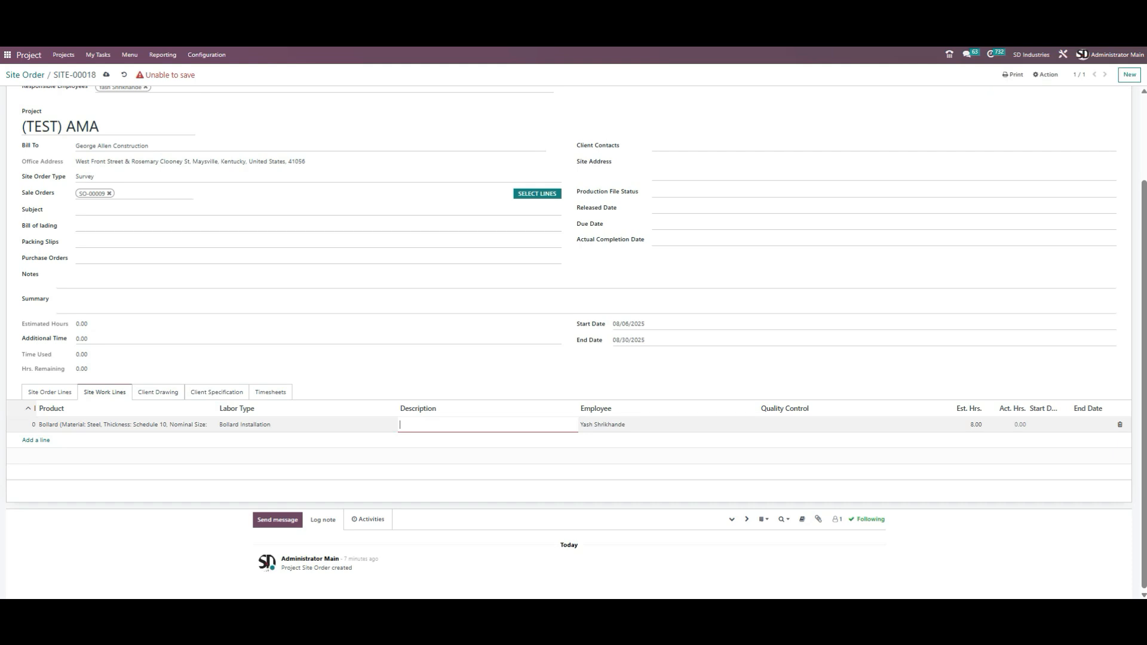
{"action": "type", "text": "Survey"}
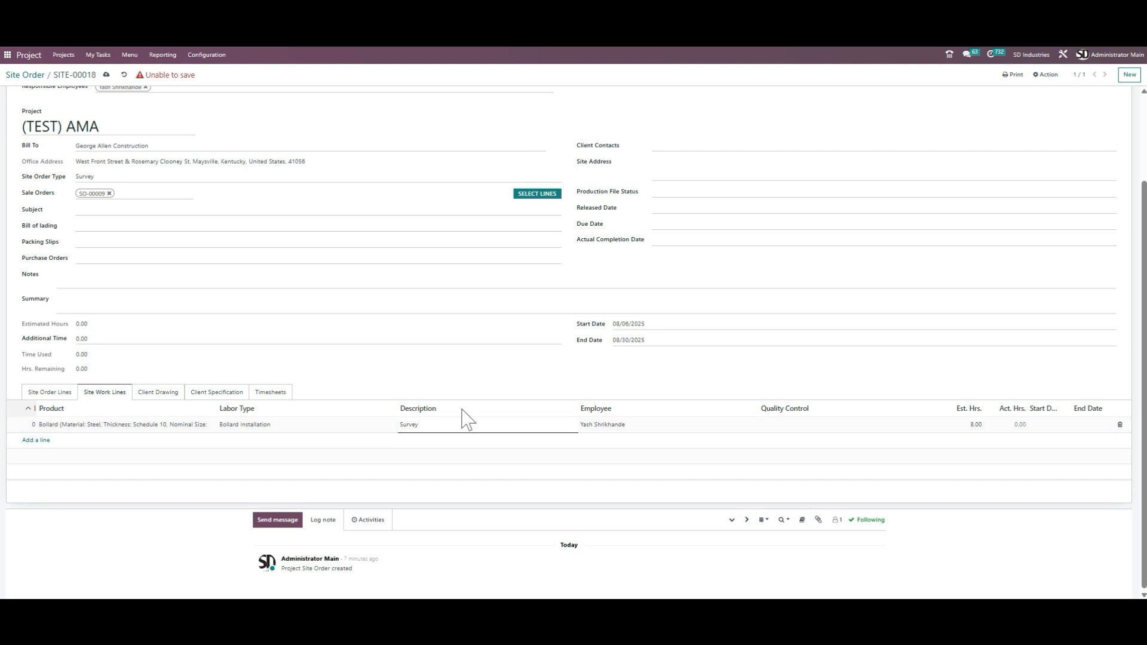
{"action": "left_click", "coordinate": [470, 366]}
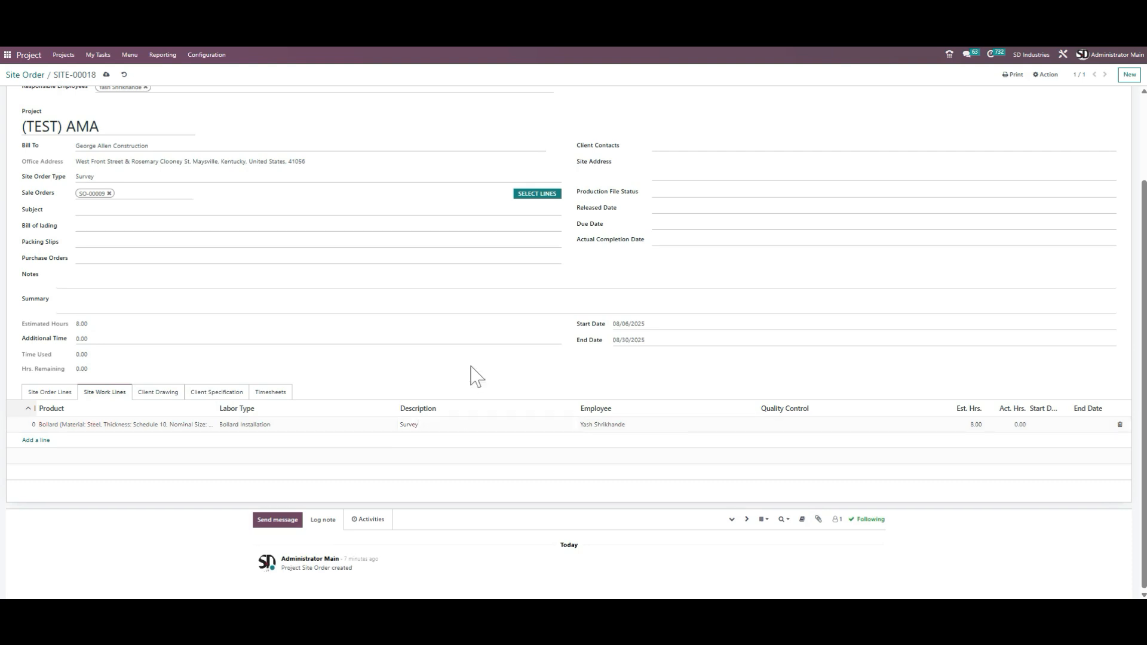
{"action": "left_click", "coordinate": [106, 75]}
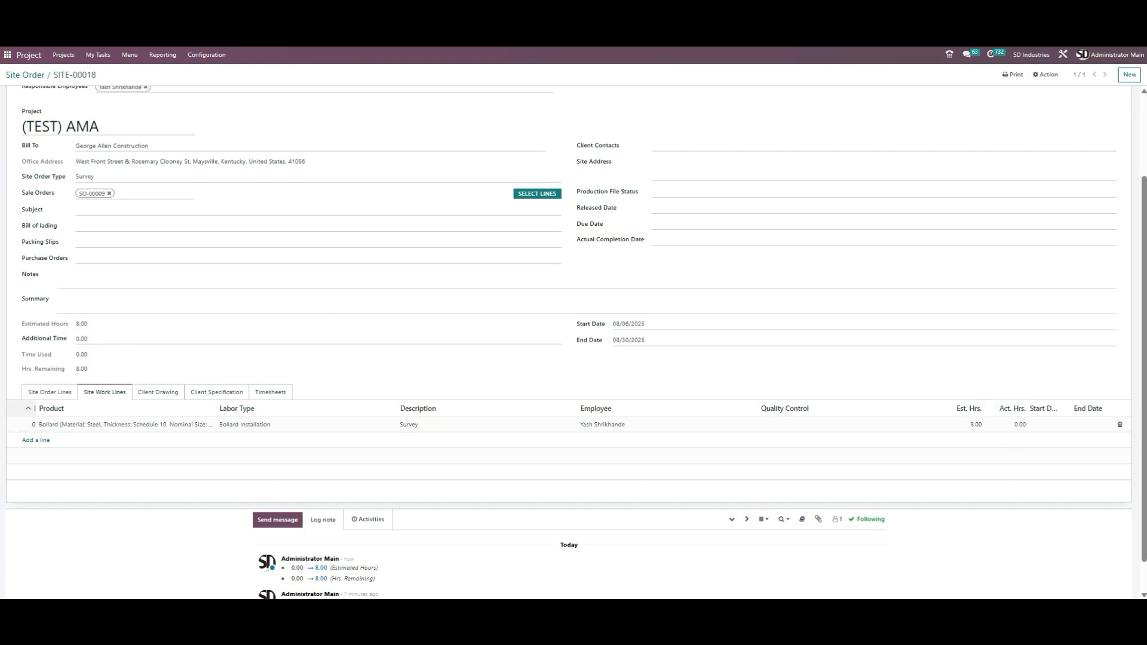
Step: Review the order's estimated hours and additional time, then its client drawings, client specifications and timesheets
{"action": "left_click", "coordinate": [71, 323]}
{"action": "key", "text": "Tab"}
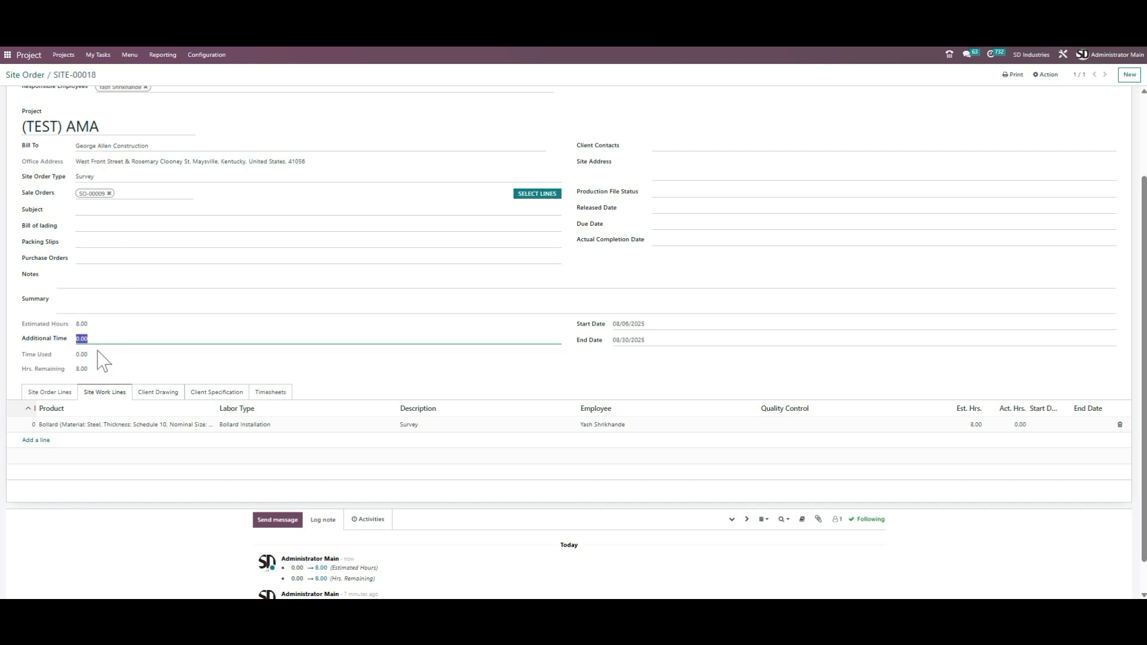
{"action": "left_click", "coordinate": [157, 392]}
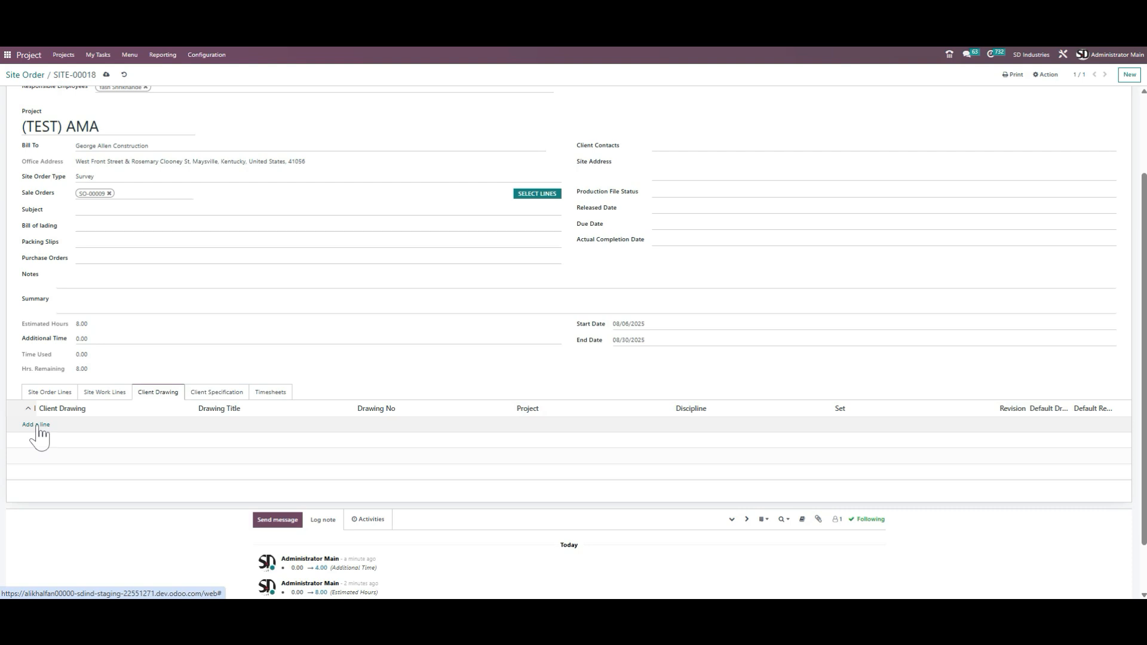
{"action": "scroll", "coordinate": [71, 432], "scroll_direction": "up", "scroll_amount": 3}
{"action": "scroll", "coordinate": [137, 449], "scroll_direction": "down", "scroll_amount": 1}
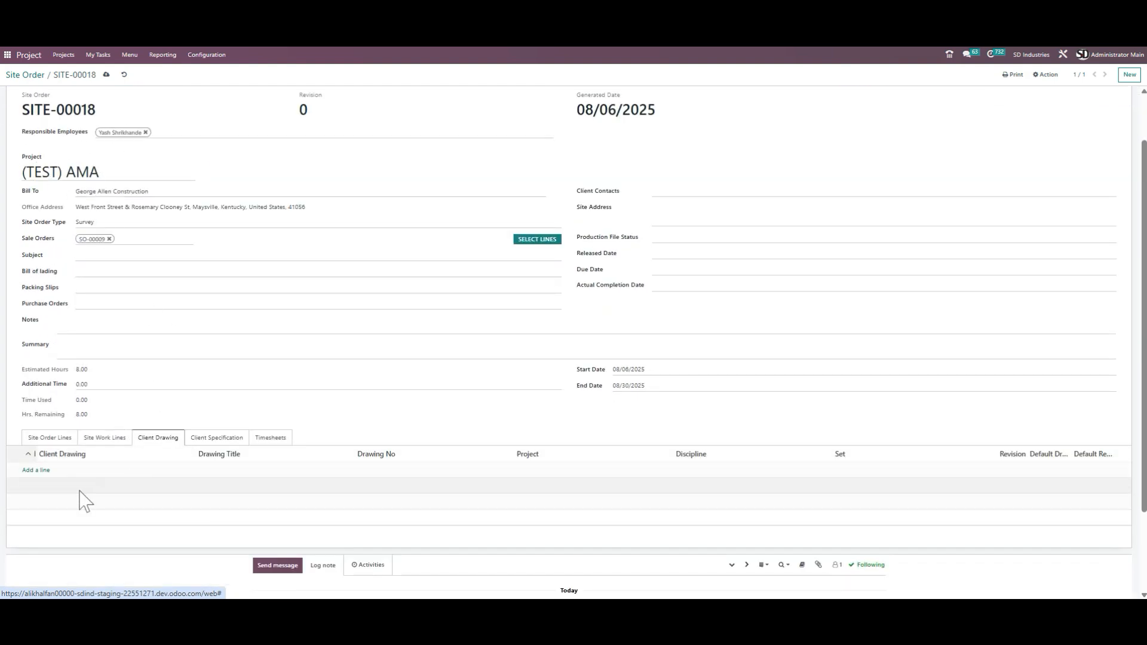
{"action": "left_click", "coordinate": [219, 440]}
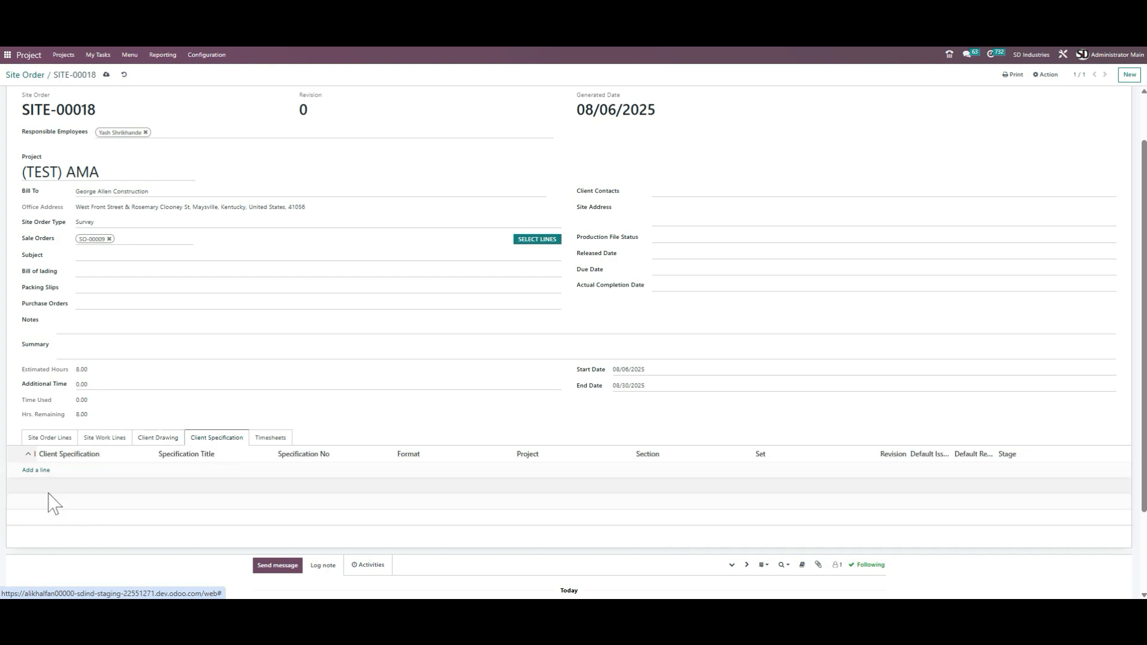
{"action": "left_click", "coordinate": [272, 439]}
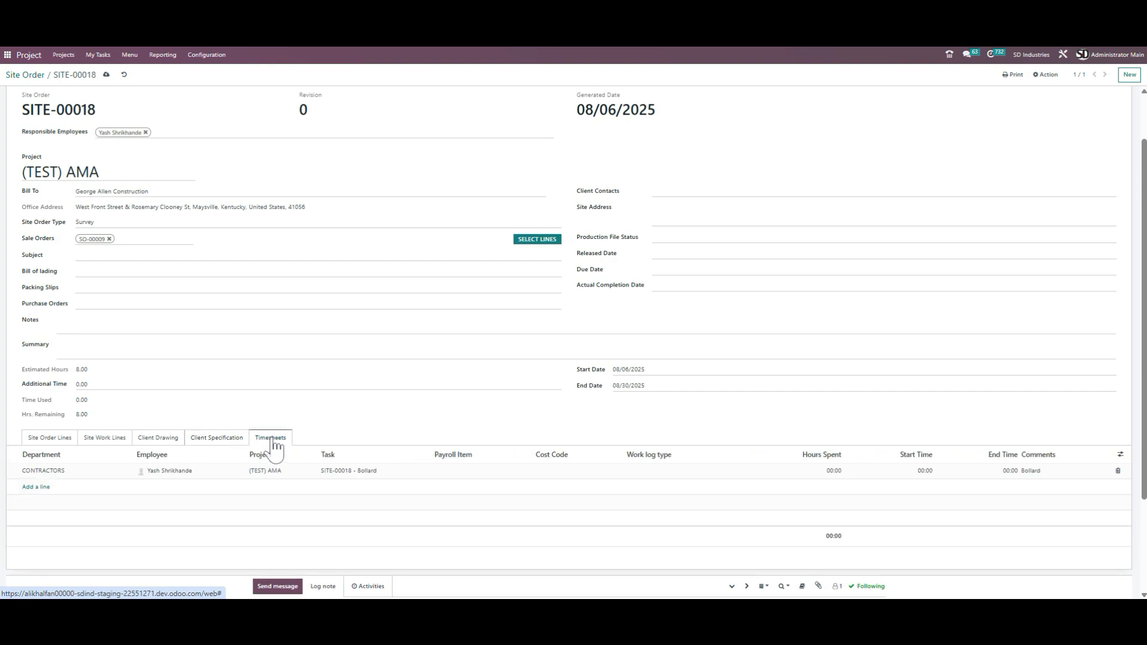
Step: Compare the Bollard work line with its timesheet entry and view the cost code, payroll item and work log type choices
{"action": "left_click", "coordinate": [104, 440]}
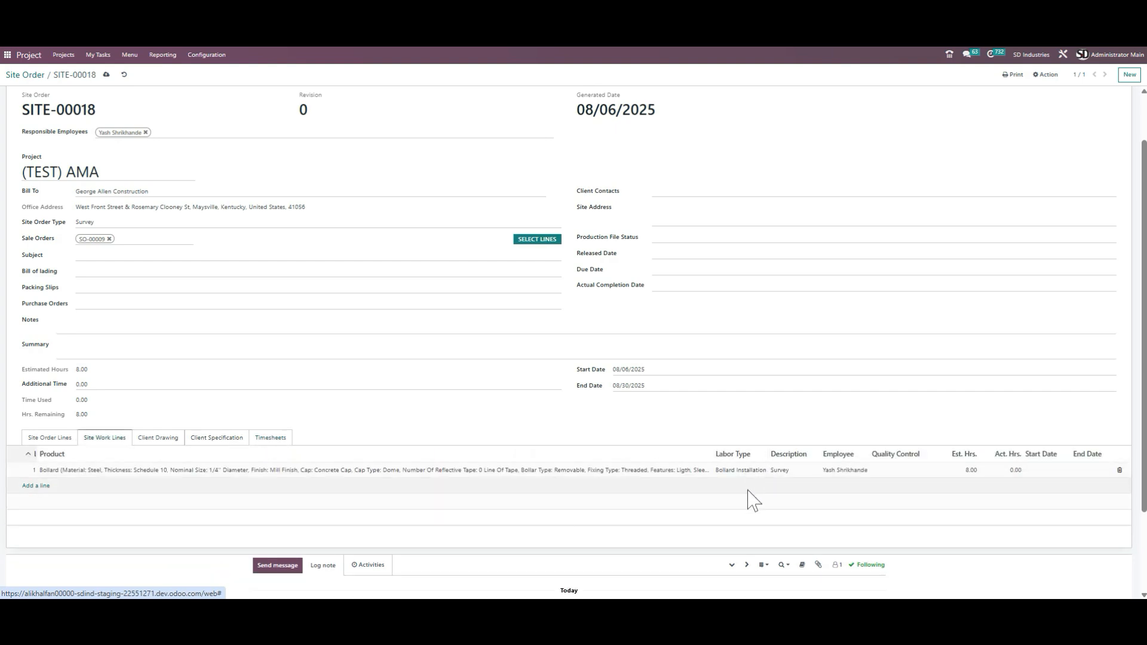
{"action": "left_click", "coordinate": [276, 441]}
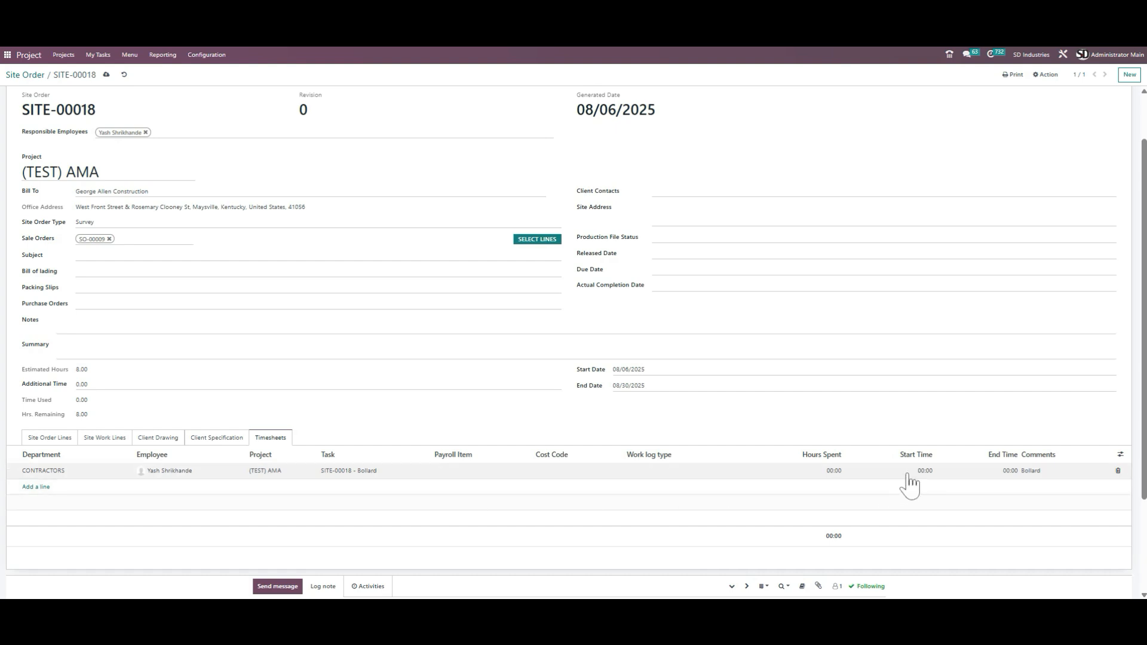
{"action": "left_click", "coordinate": [550, 472]}
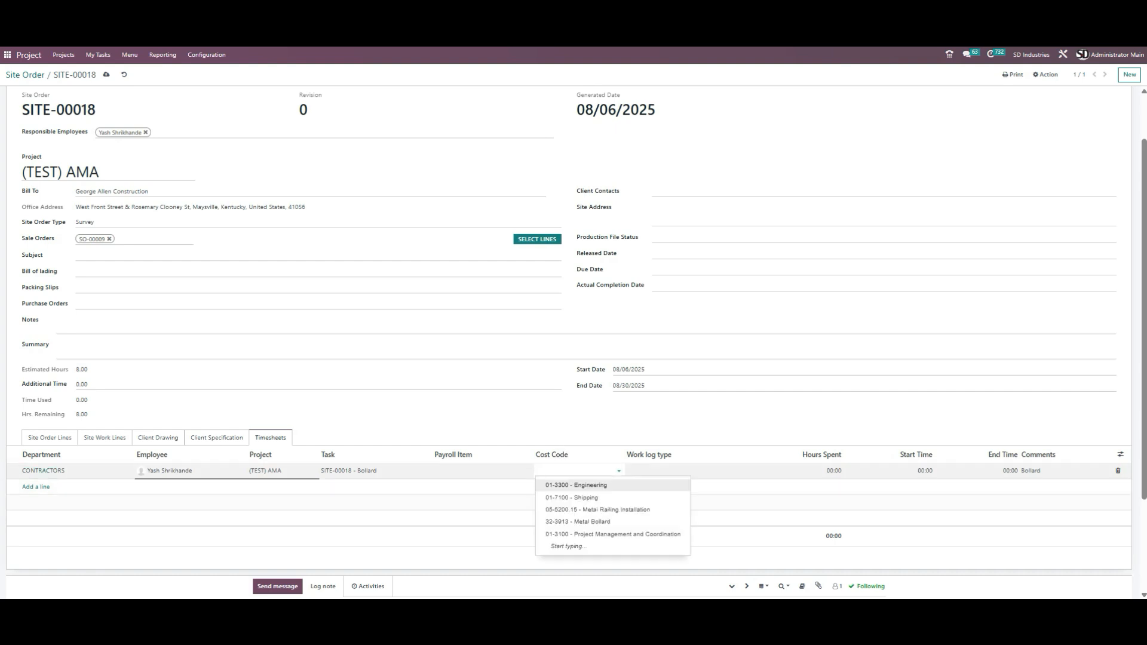
{"action": "left_click", "coordinate": [488, 473]}
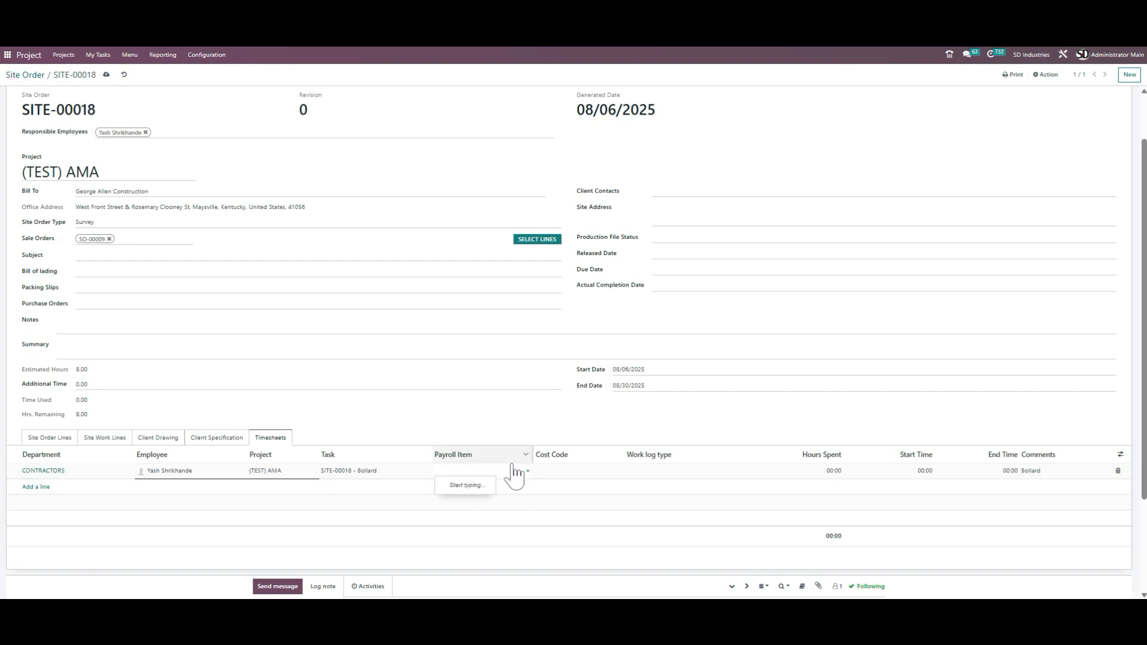
{"action": "left_click", "coordinate": [683, 473]}
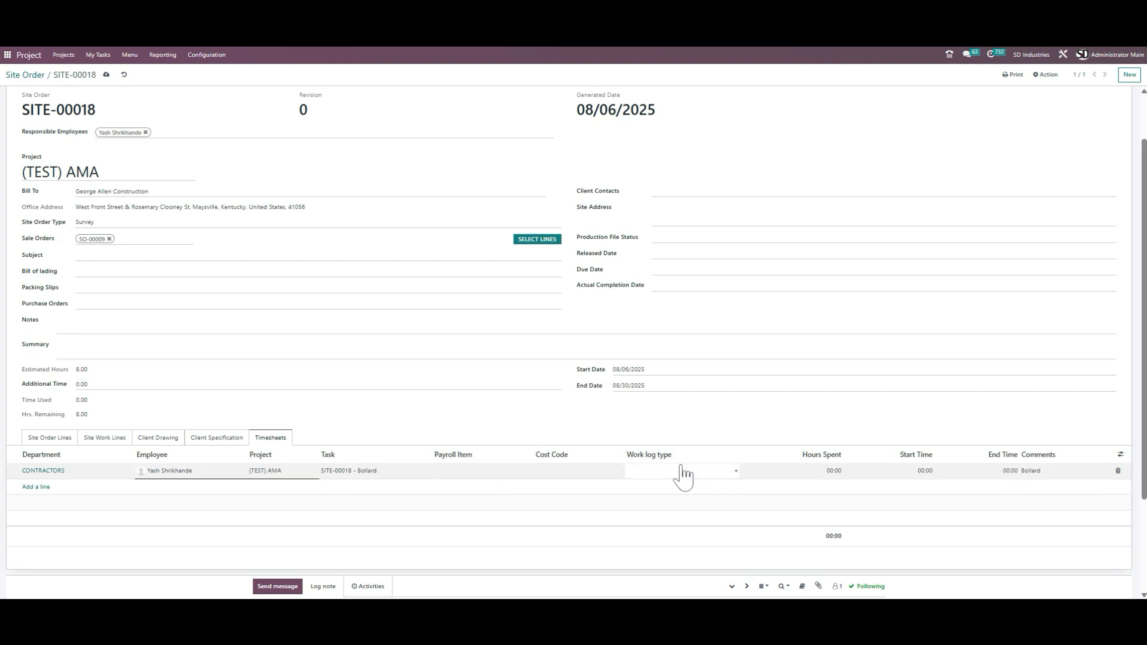
{"action": "left_click", "coordinate": [684, 476]}
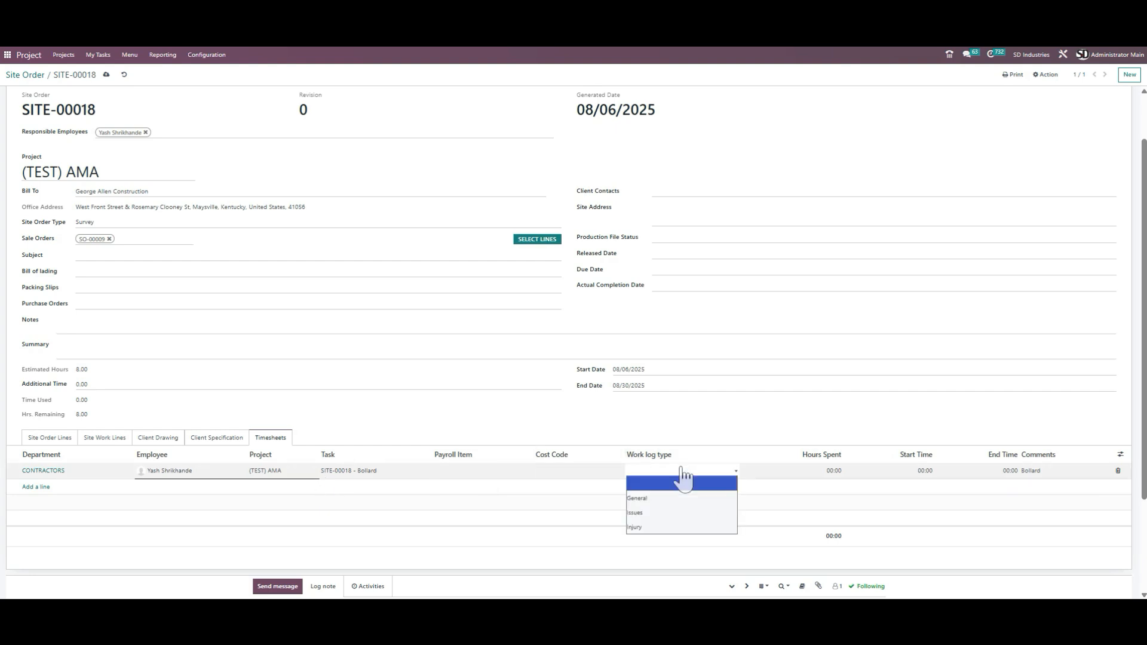
{"action": "left_click", "coordinate": [714, 425]}
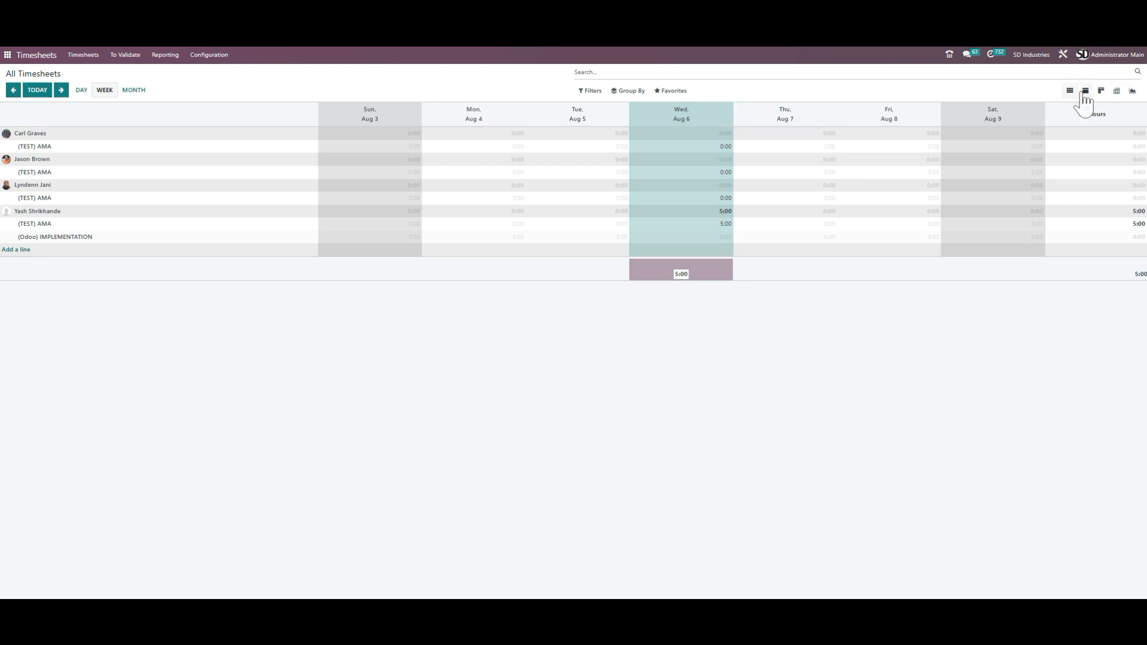
Step: Switch to the Timesheets app and show all timesheets as a list
{"action": "left_click", "coordinate": [1084, 93]}
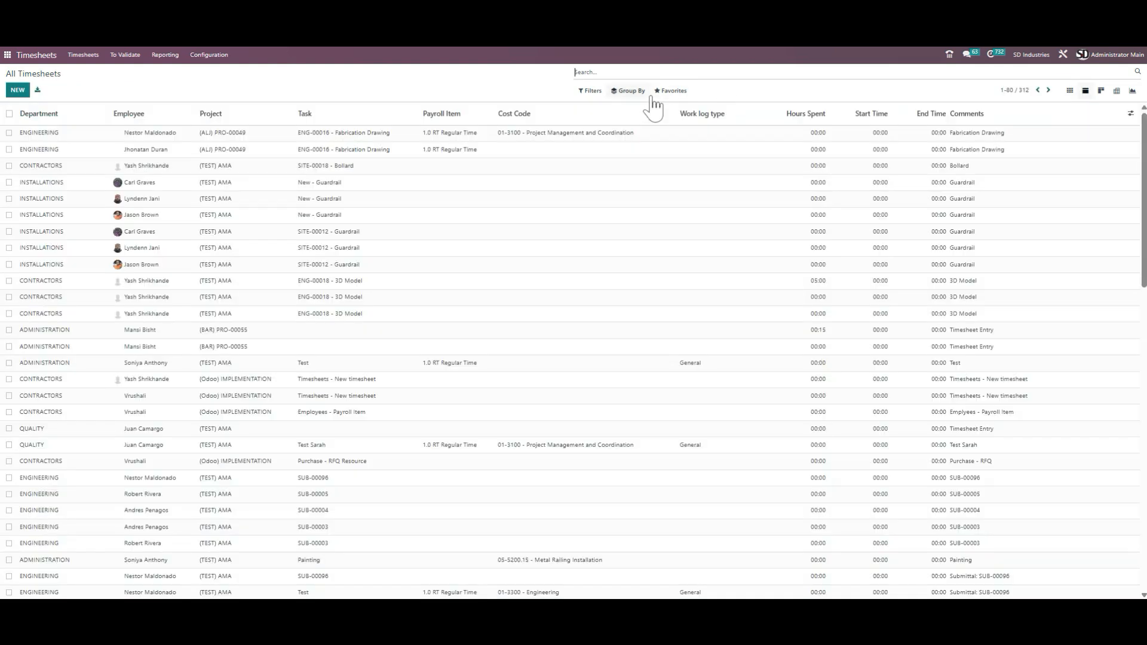
Step: Group the timesheets by employee and examine the entries of the site order's responsible employee, including the SITE-00018 - Bollard line
{"action": "left_click", "coordinate": [630, 91]}
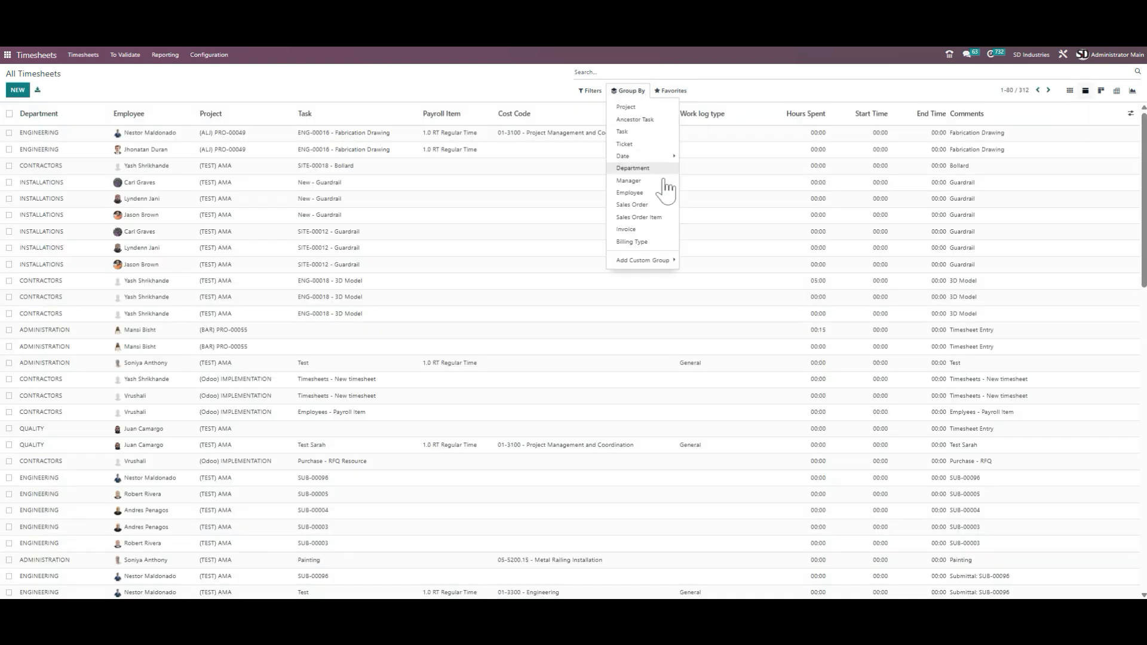
{"action": "left_click", "coordinate": [630, 193]}
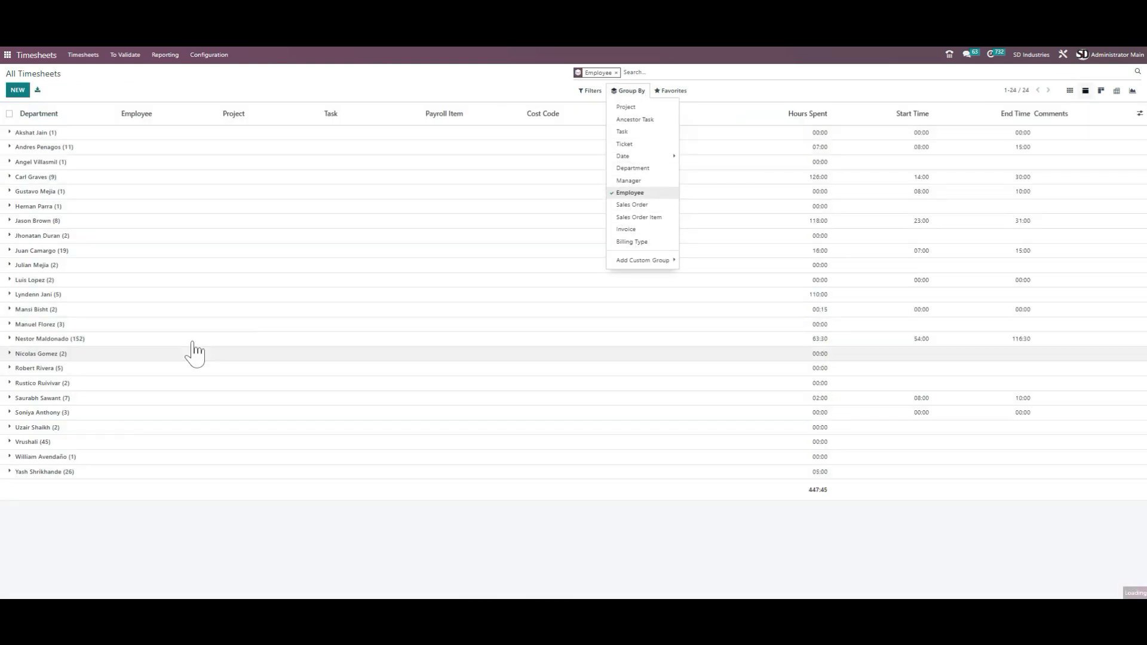
{"action": "left_click", "coordinate": [12, 475]}
{"action": "scroll", "coordinate": [294, 358], "scroll_direction": "down", "scroll_amount": 5}
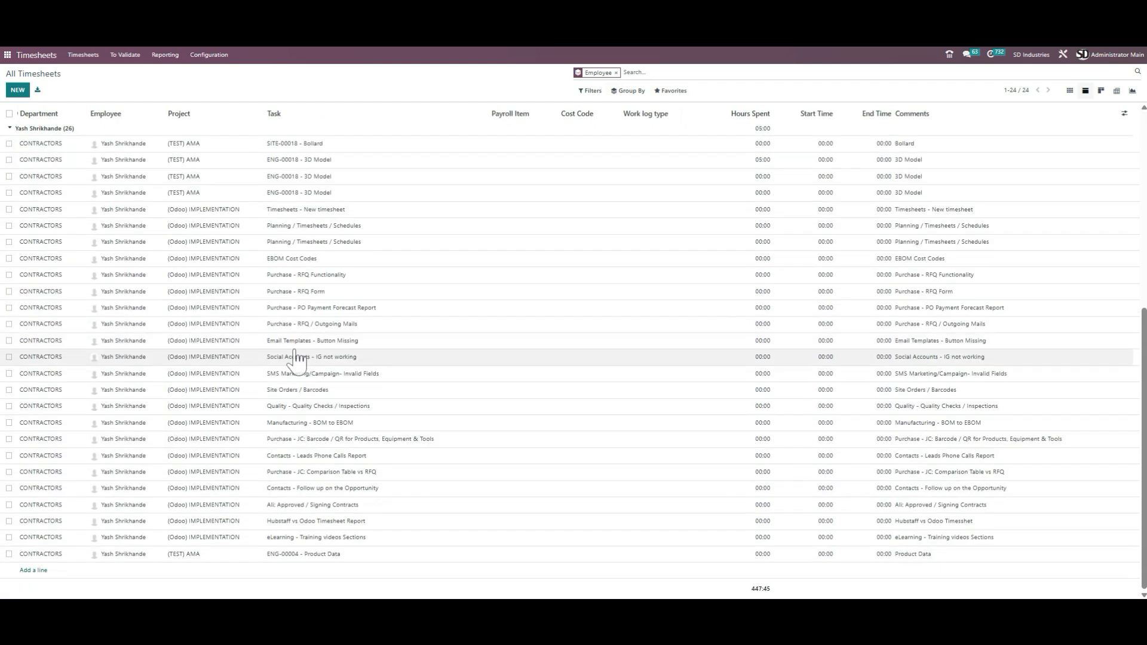
{"action": "scroll", "coordinate": [295, 359], "scroll_direction": "up", "scroll_amount": 3}
{"action": "scroll", "coordinate": [294, 358], "scroll_direction": "down", "scroll_amount": 3}
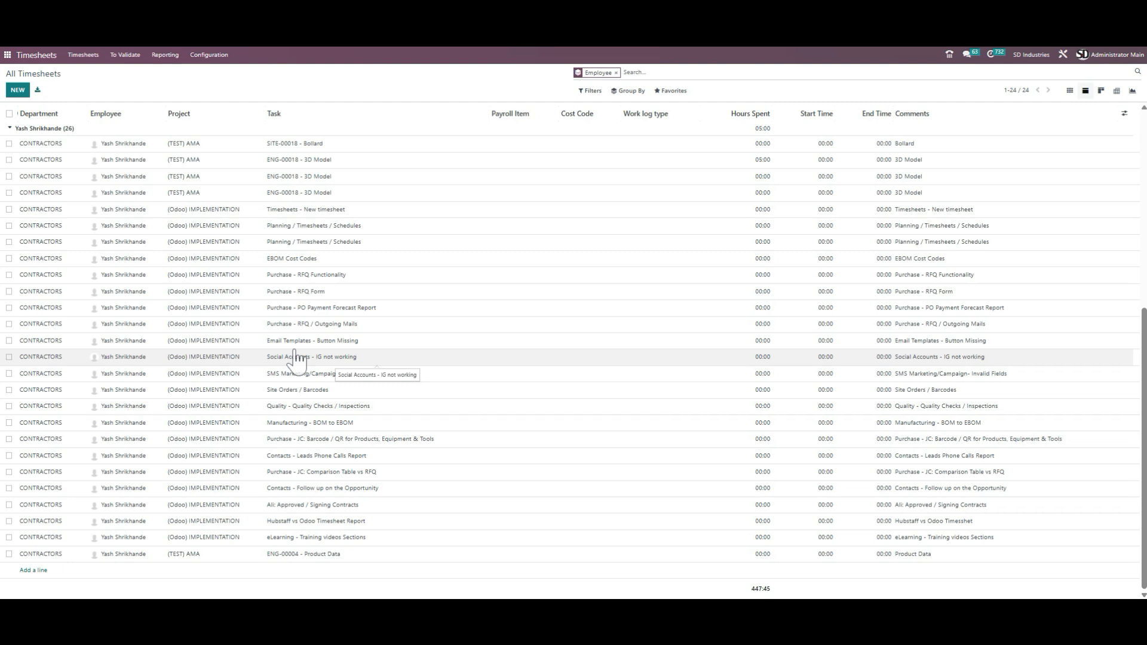
{"action": "scroll", "coordinate": [295, 359], "scroll_direction": "up", "scroll_amount": 2}
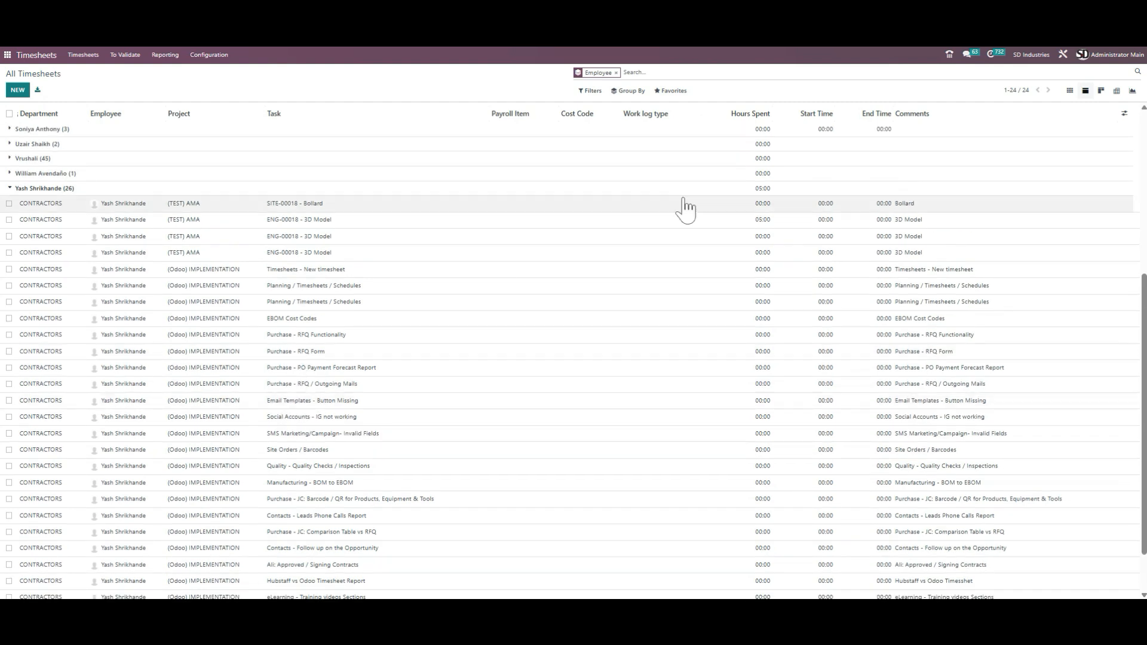
{"action": "scroll", "coordinate": [239, 299], "scroll_direction": "up", "scroll_amount": 2}
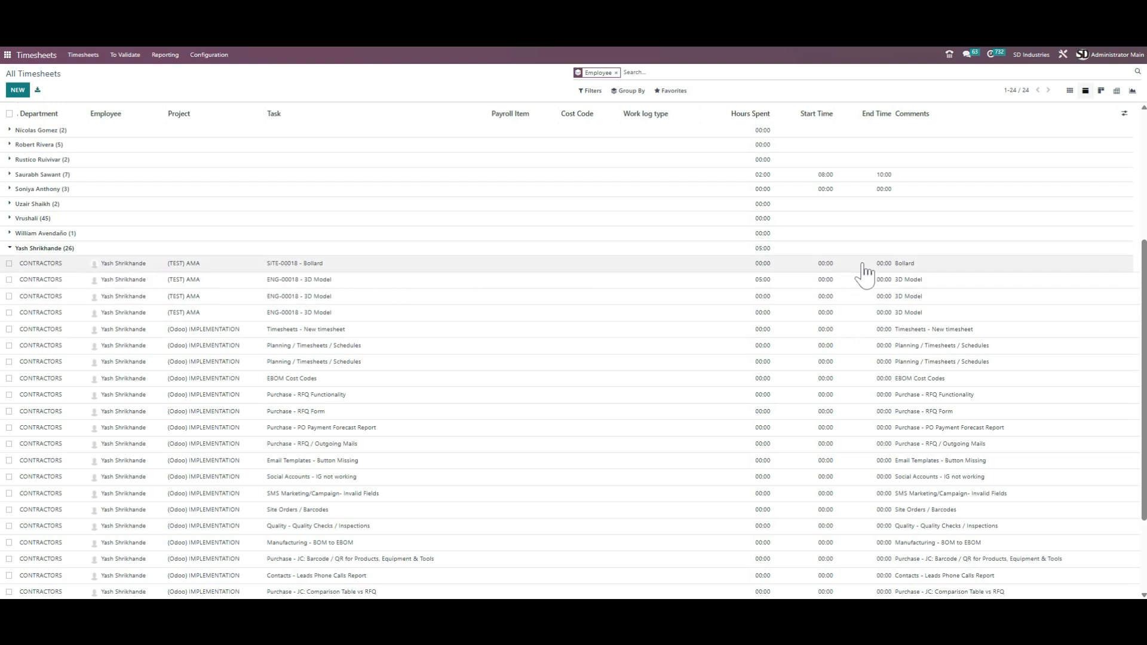
Step: Return to site order SITE-00018 in the Project app and check its client contacts, site address, production file status and date fields
{"action": "left_click", "coordinate": [762, 270]}
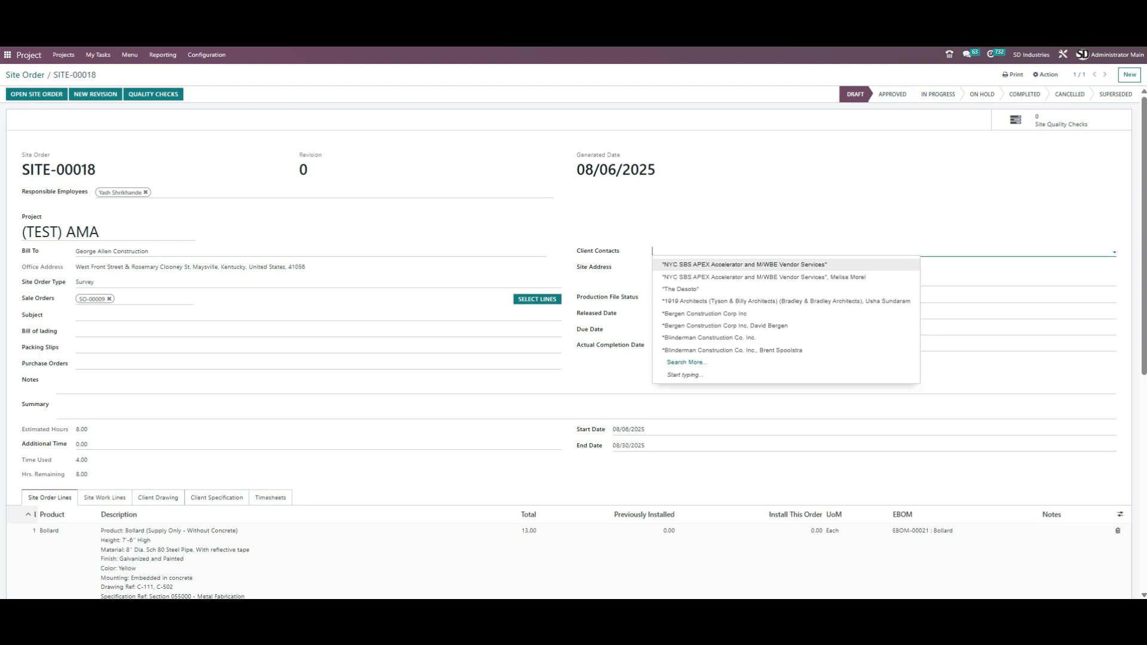
{"action": "left_click", "coordinate": [605, 284]}
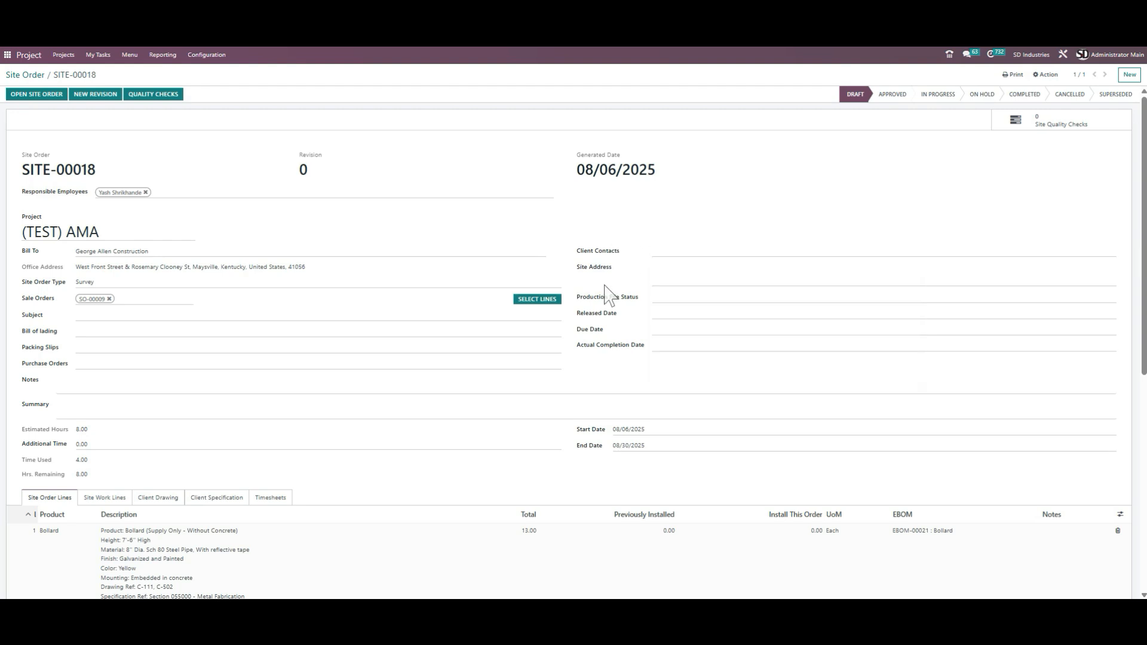
{"action": "left_click", "coordinate": [670, 276]}
{"action": "left_click", "coordinate": [704, 297]}
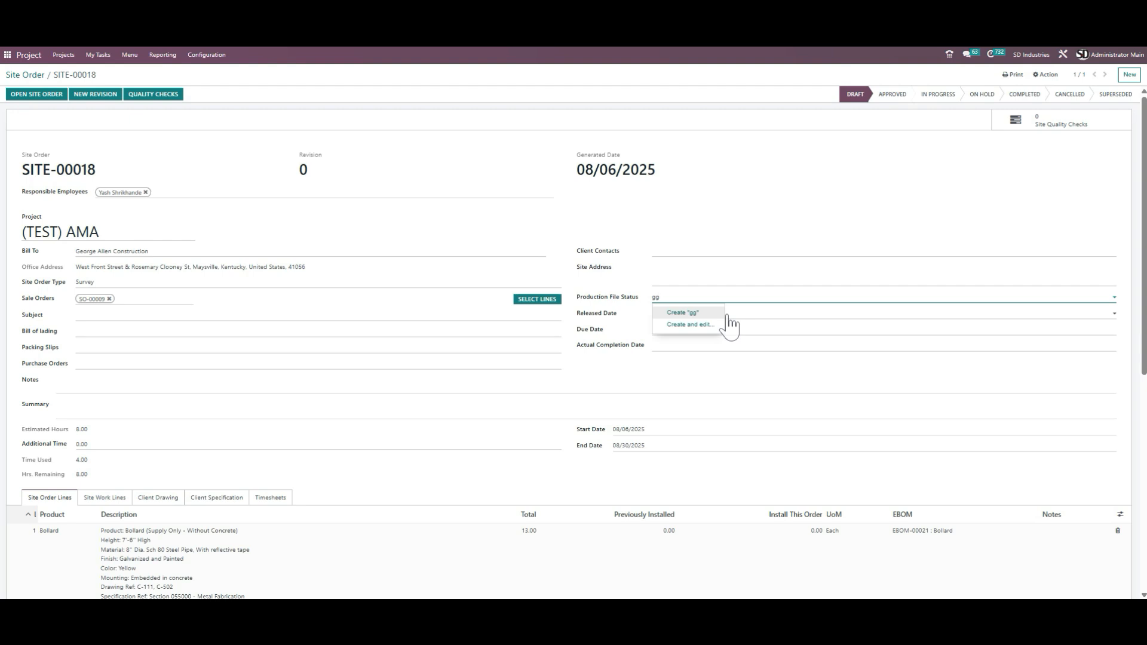
{"action": "left_click", "coordinate": [728, 316]}
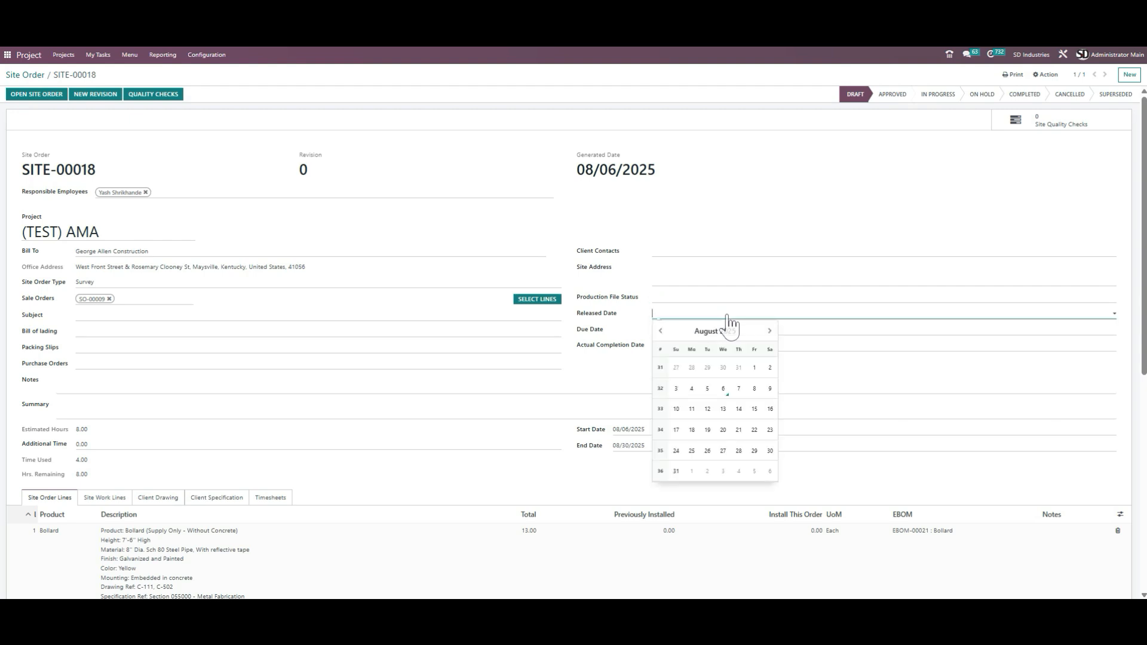
{"action": "left_click", "coordinate": [642, 329]}
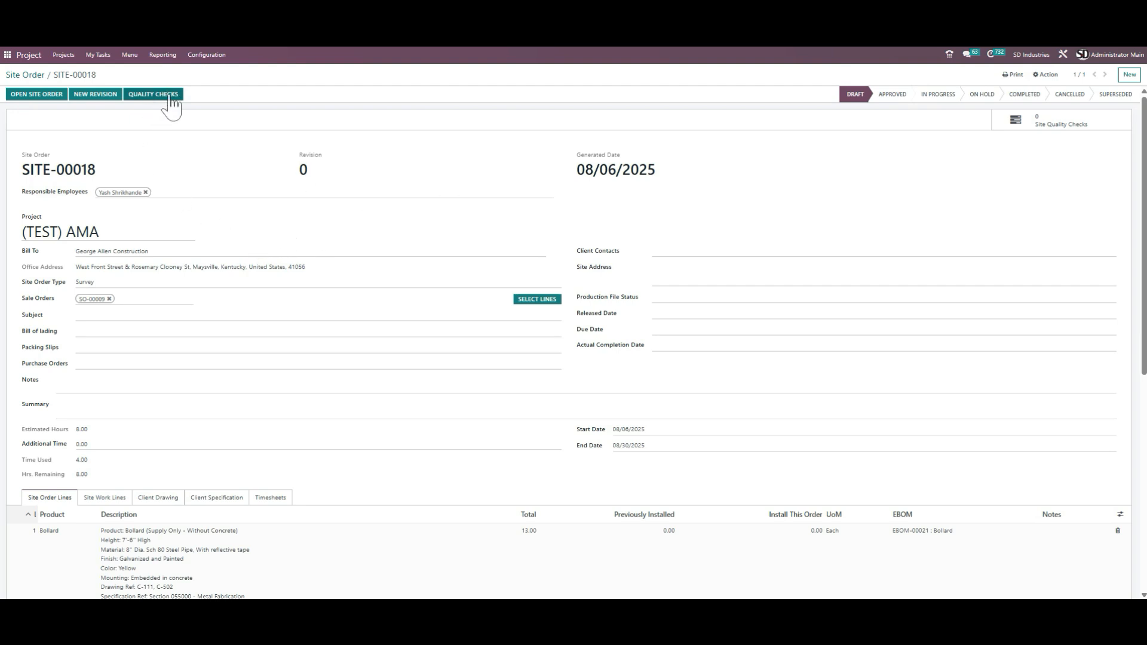
Step: Set the site order's status to In Progress and pass the quality check for its Guardrail and Bollard products
{"action": "left_click", "coordinate": [940, 97]}
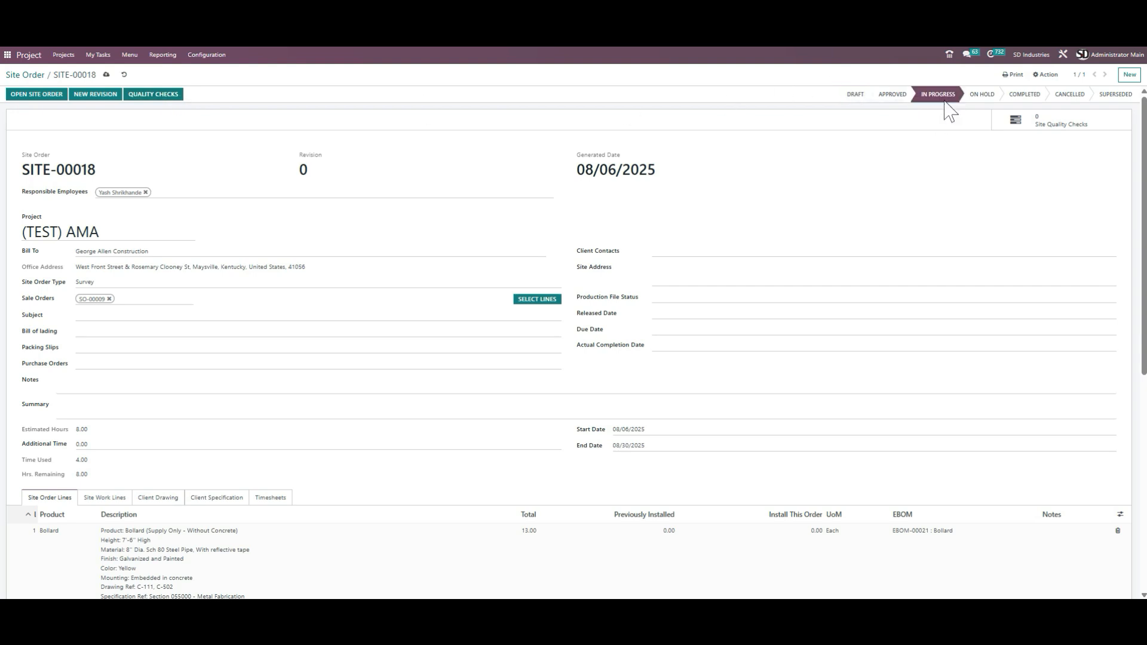
{"action": "left_click", "coordinate": [157, 96]}
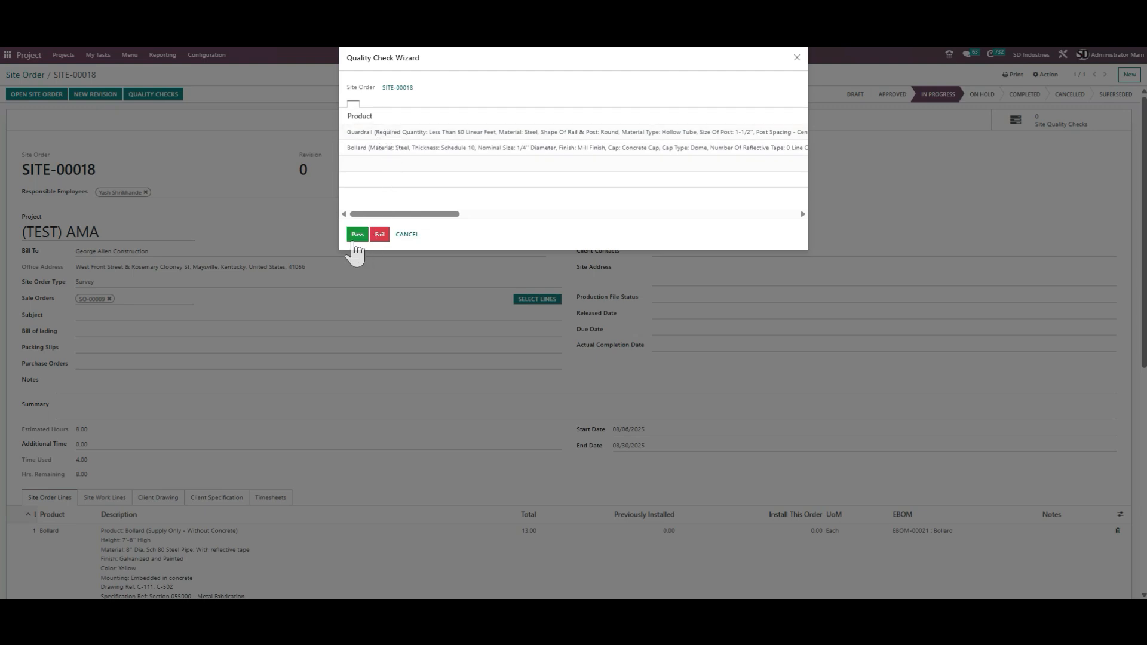
{"action": "left_click_drag", "start_coordinate": [430, 215], "coordinate": [379, 236]}
{"action": "left_click", "coordinate": [358, 236]}
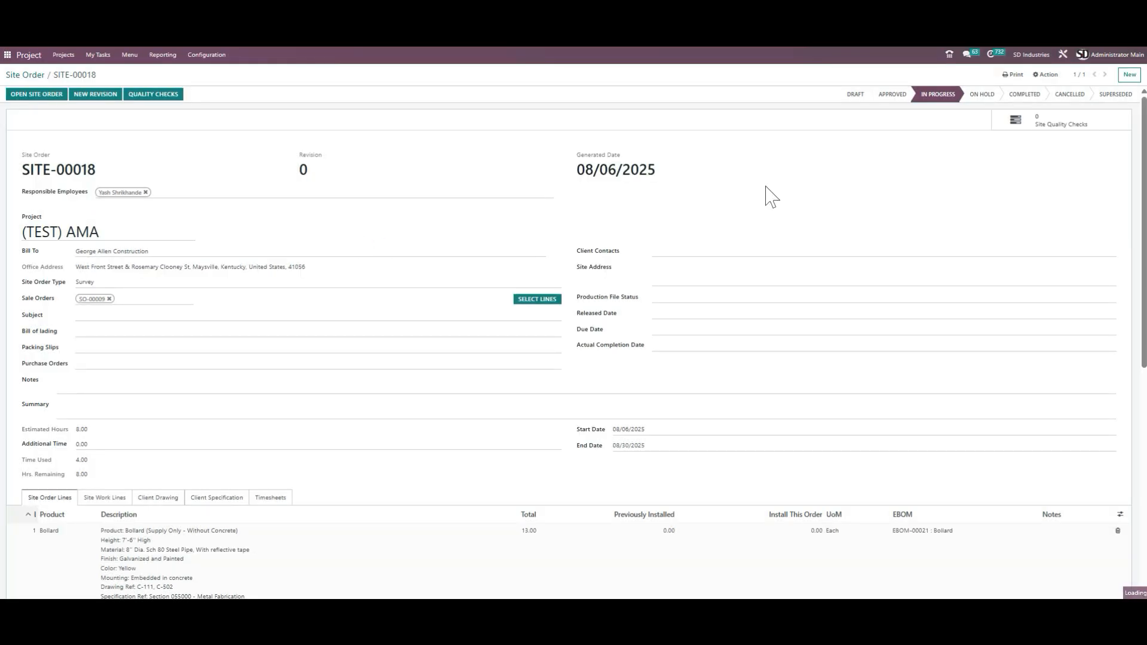
Step: Mark site order SITE-00018 as Completed and return to the list of site orders
{"action": "left_click", "coordinate": [1023, 94]}
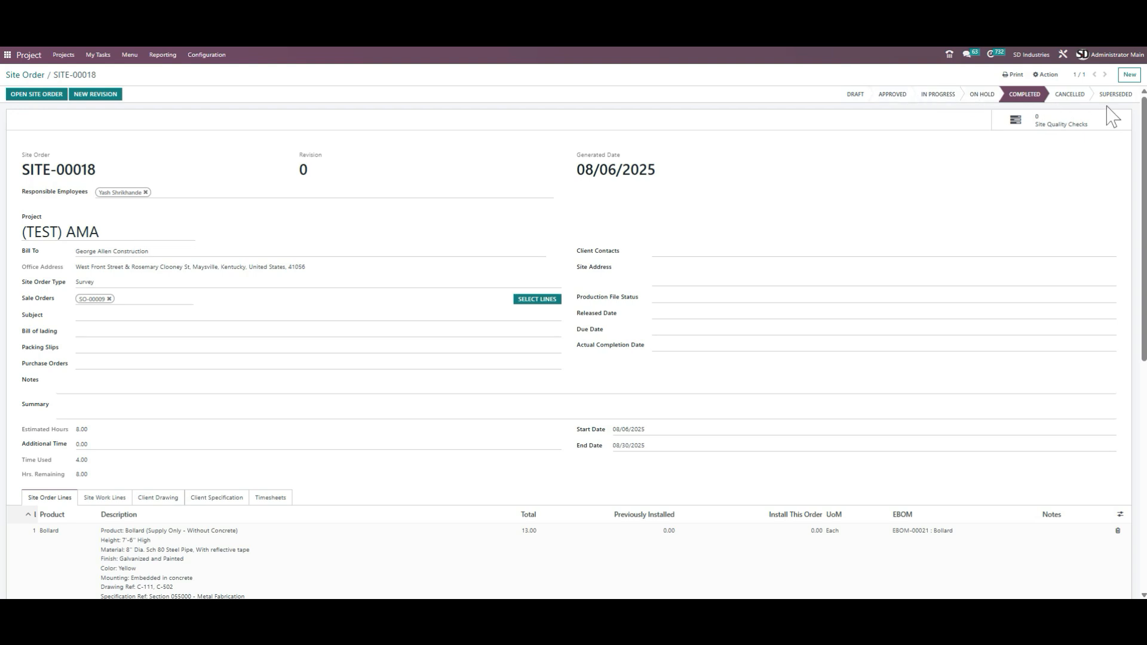
{"action": "left_click", "coordinate": [22, 75]}
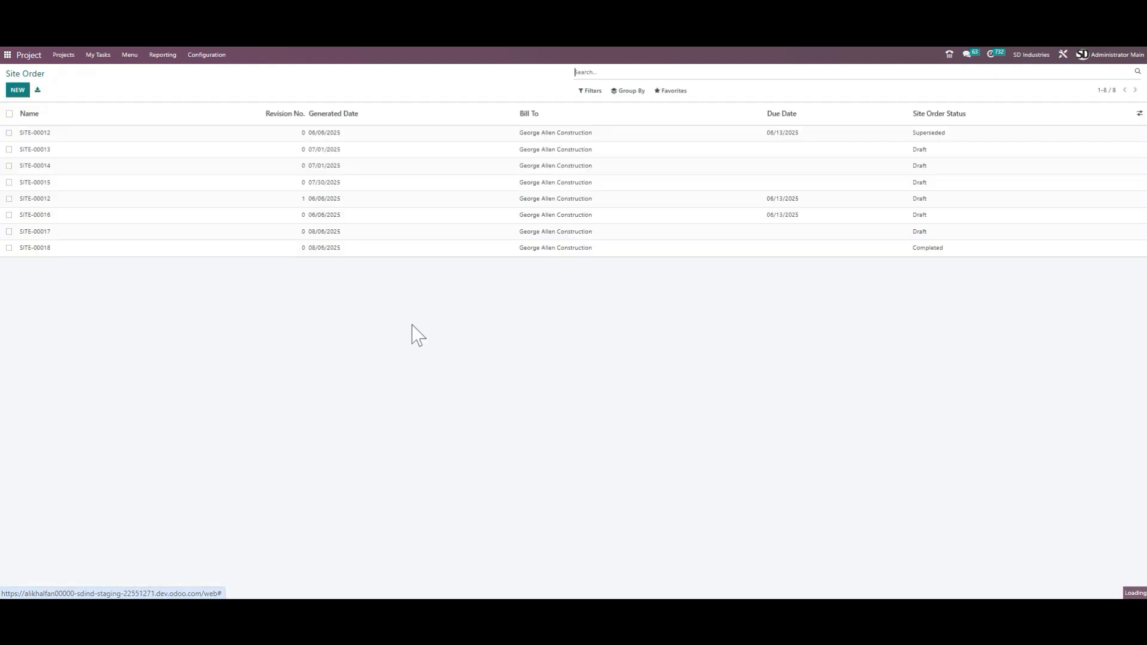